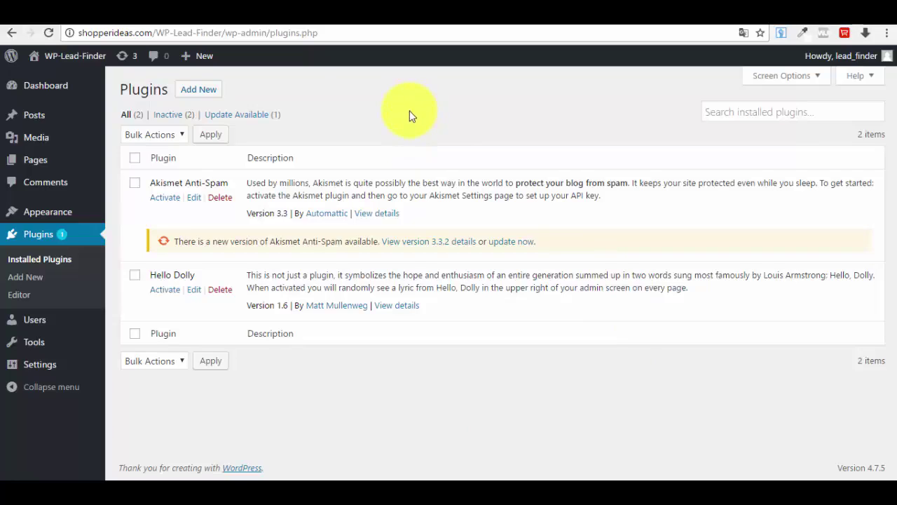
From the Dashboard, go to Plugins > Add New.
left_click(16, 85)
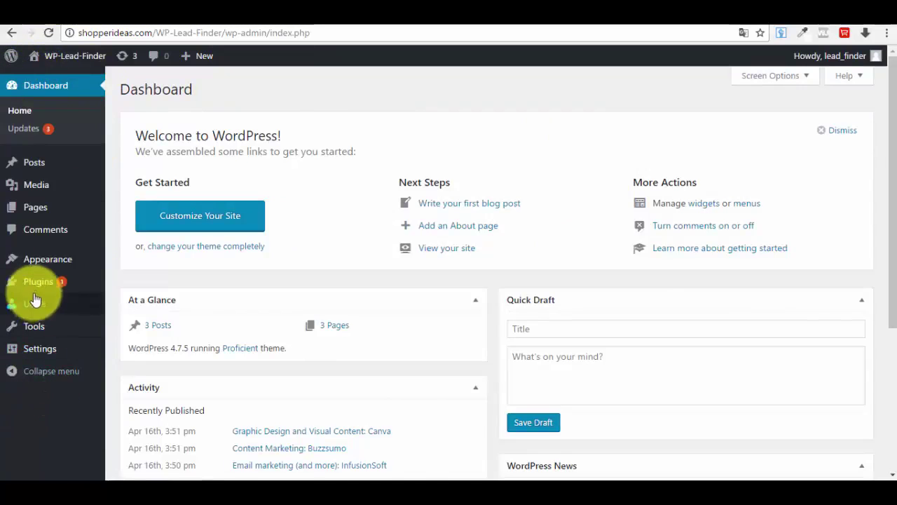
mouse_move(40, 284)
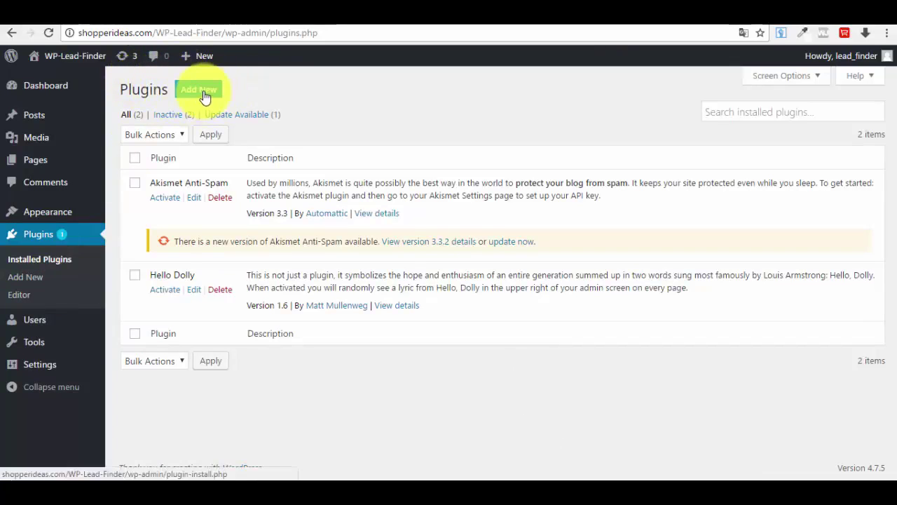
left_click(199, 96)
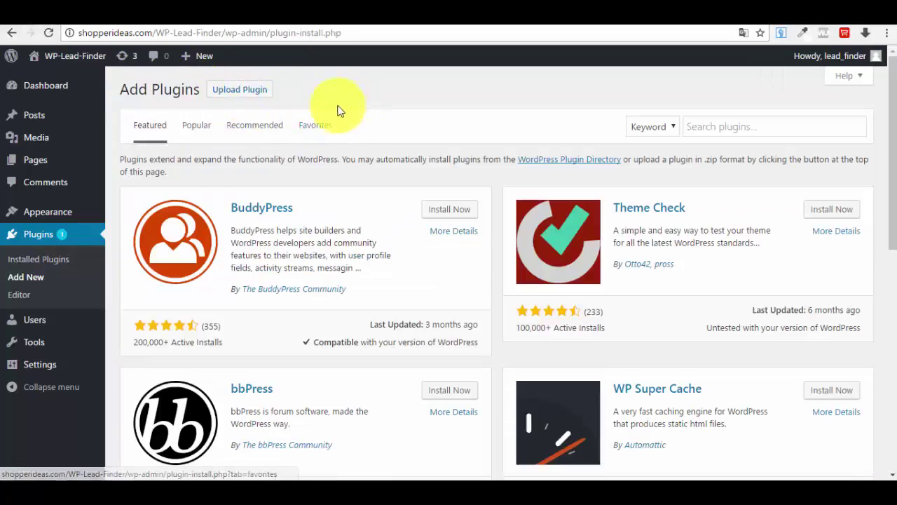
Start a plugin upload and copy the My Skype Received Files folder path from the archive window.
left_click(241, 90)
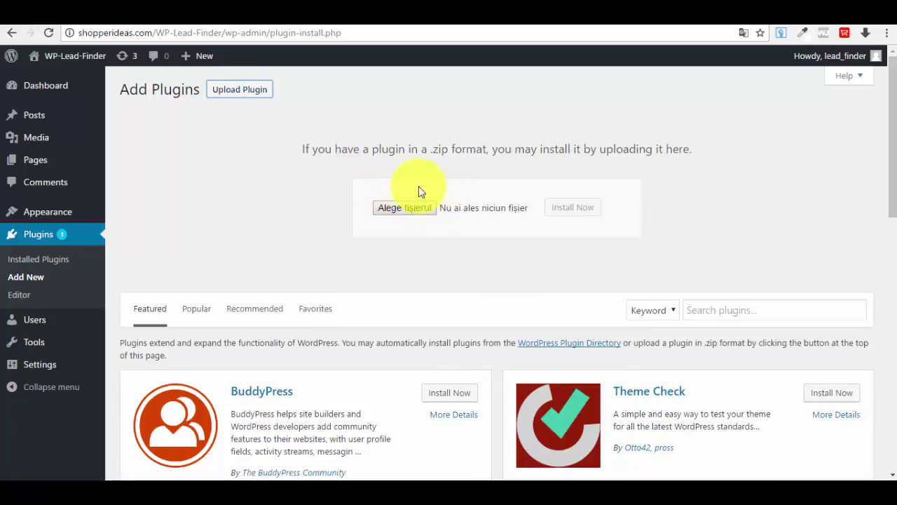
left_click(406, 209)
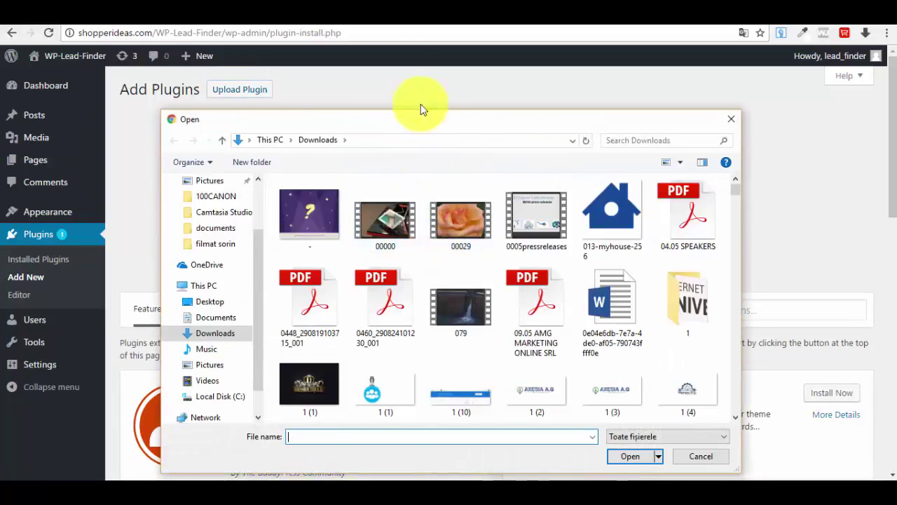
mouse_move(296, 477)
left_click(364, 449)
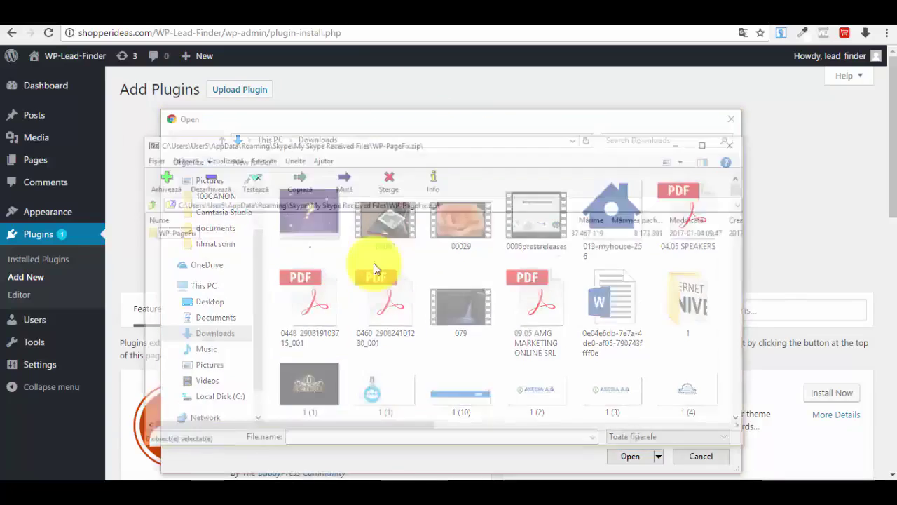
left_click(385, 166)
left_click(395, 165)
left_click_drag(395, 166, 44, 162)
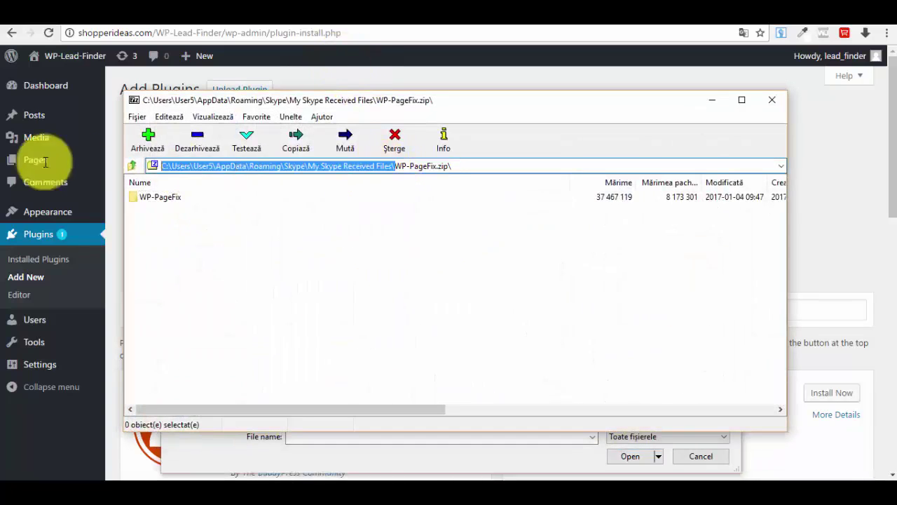
right_click(238, 167)
left_click(297, 209)
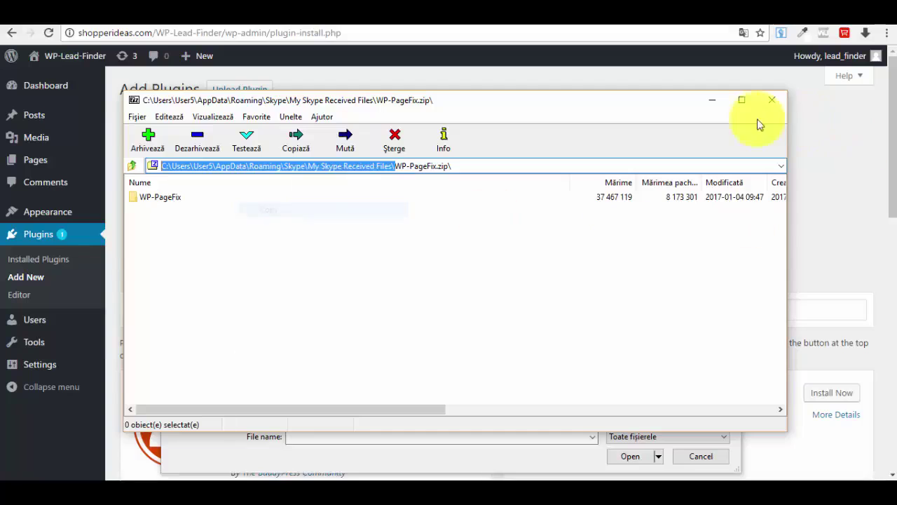
left_click(771, 100)
Go to the My Skype Received Files folder and choose WP-Lead-Finder.zip for upload.
left_click(418, 140)
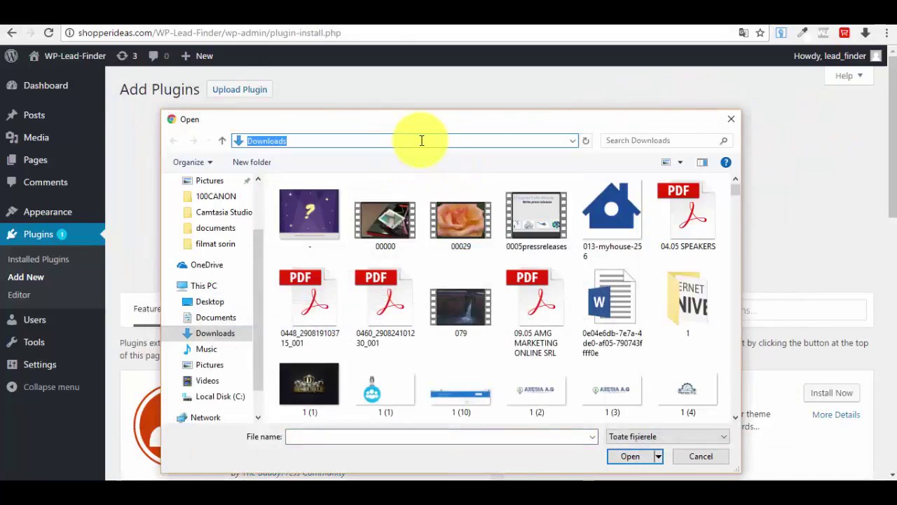
key("ctrl+v")
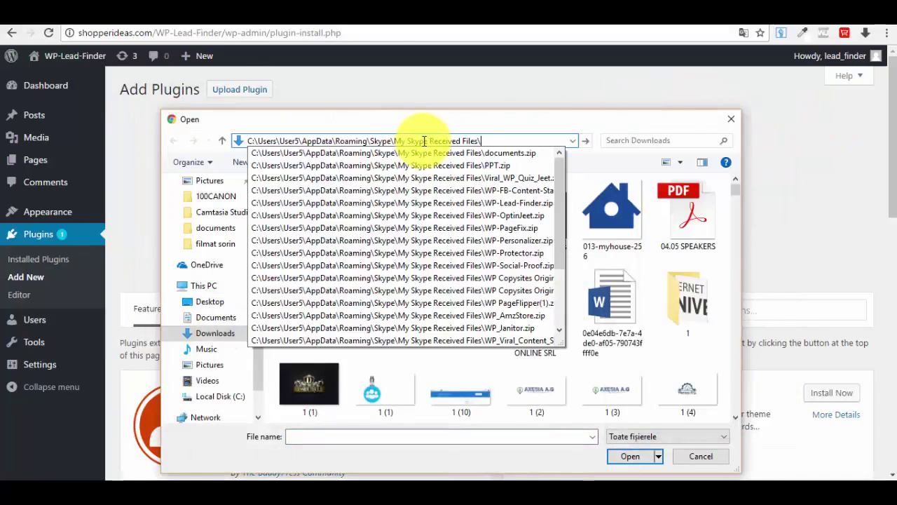
key("Return")
scroll(564, 230, "down", 5)
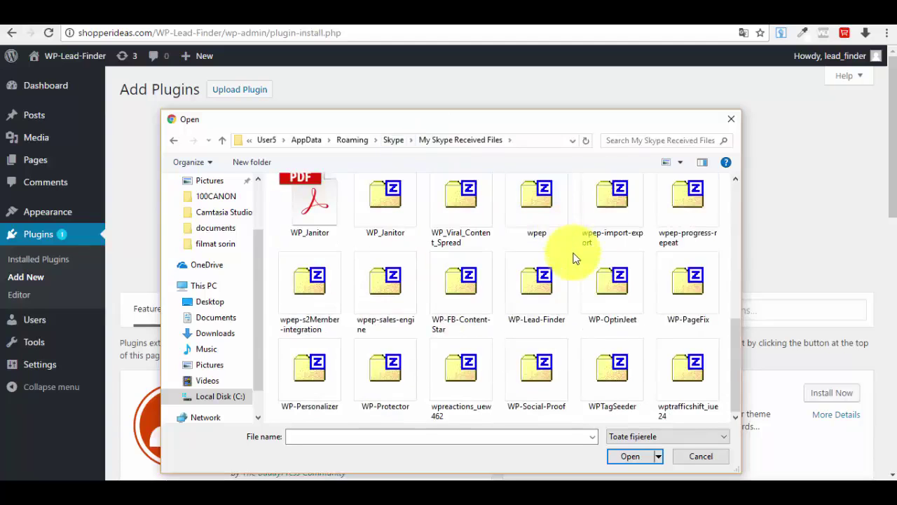
left_click(533, 293)
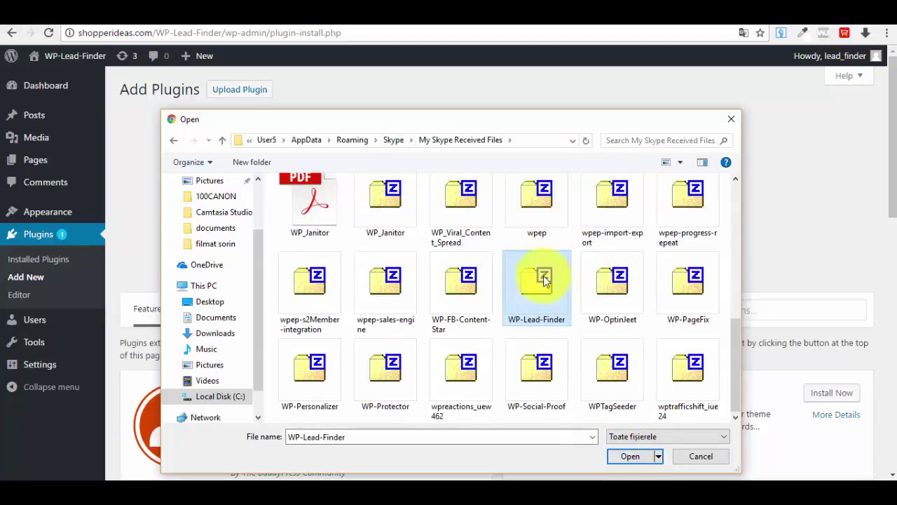
left_click(630, 457)
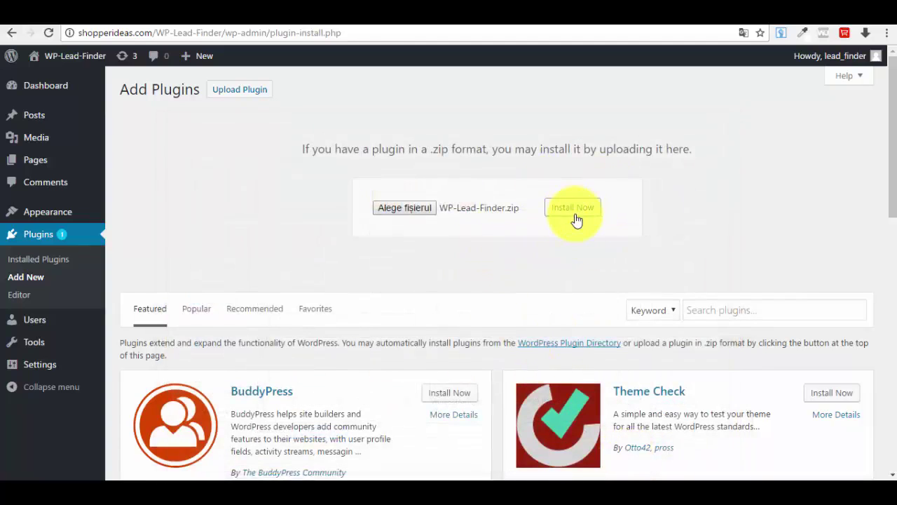
Install WP-Lead-Finder.zip and activate WP Lead Finder 1.0.0.
left_click(573, 212)
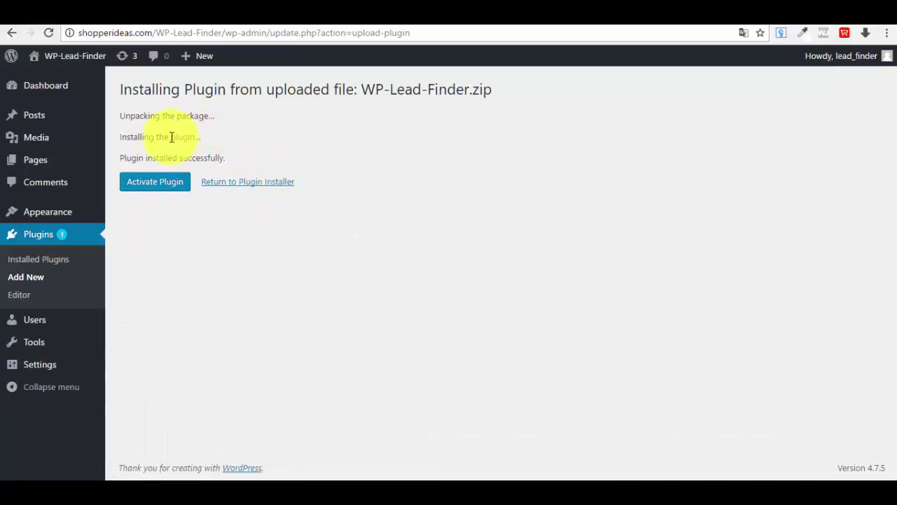
left_click_drag(121, 156, 239, 153)
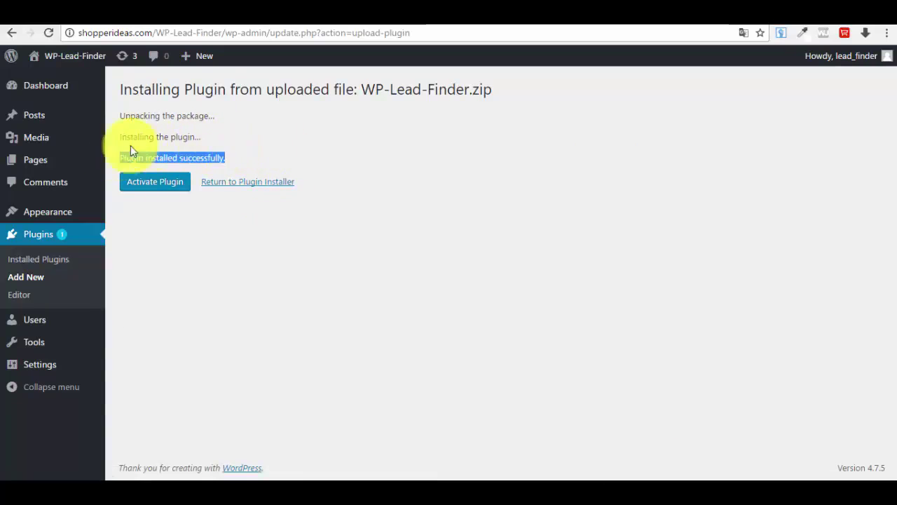
left_click(266, 157)
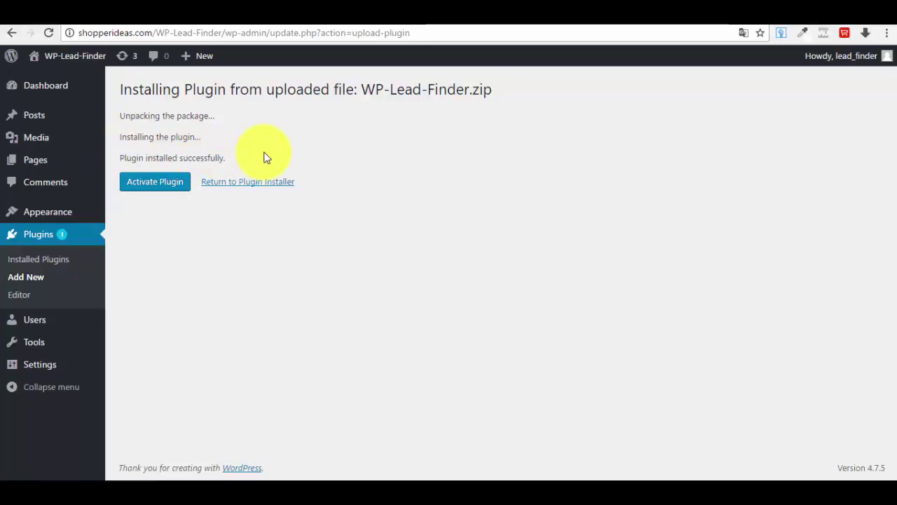
left_click(157, 190)
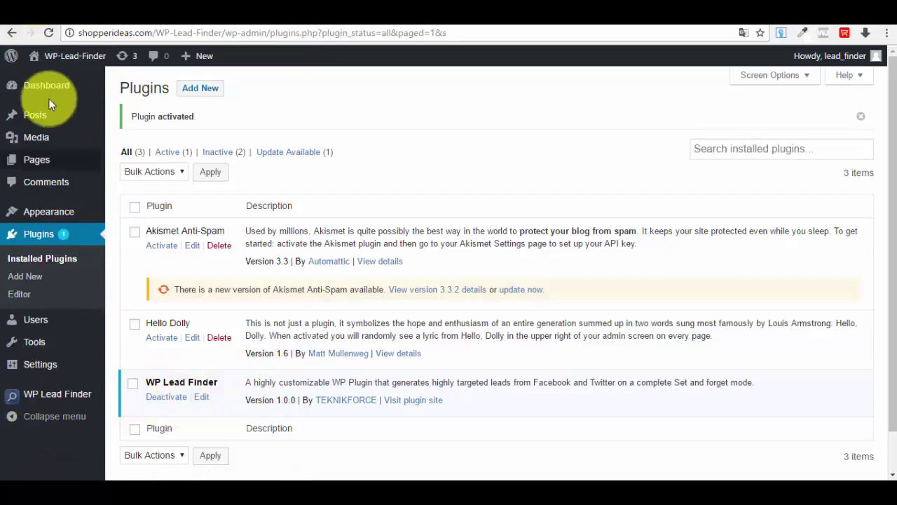
Go to WP Lead Finder > Settings in the sidebar, then start a new browser tab.
mouse_move(59, 405)
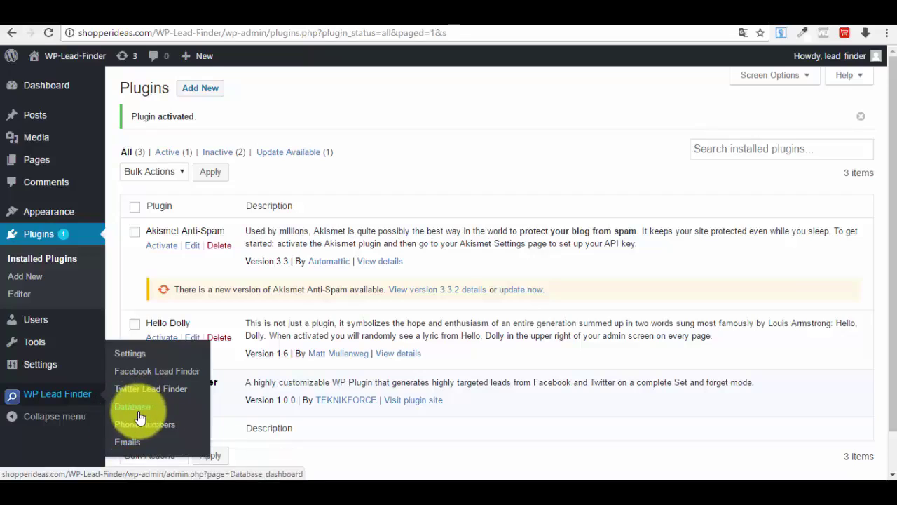
left_click(137, 360)
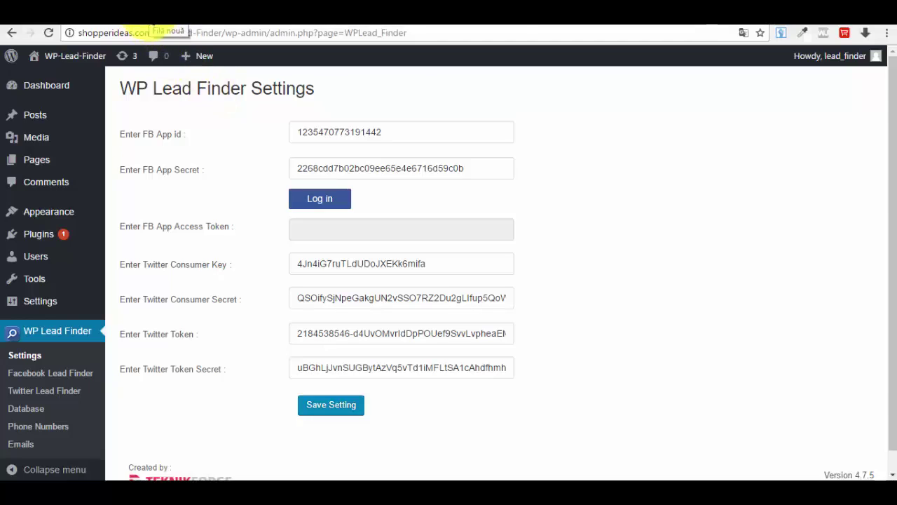
left_click(154, 26)
Go to developers.facebook.com and choose Add a New App under My Apps.
type("developers.facebook.com")
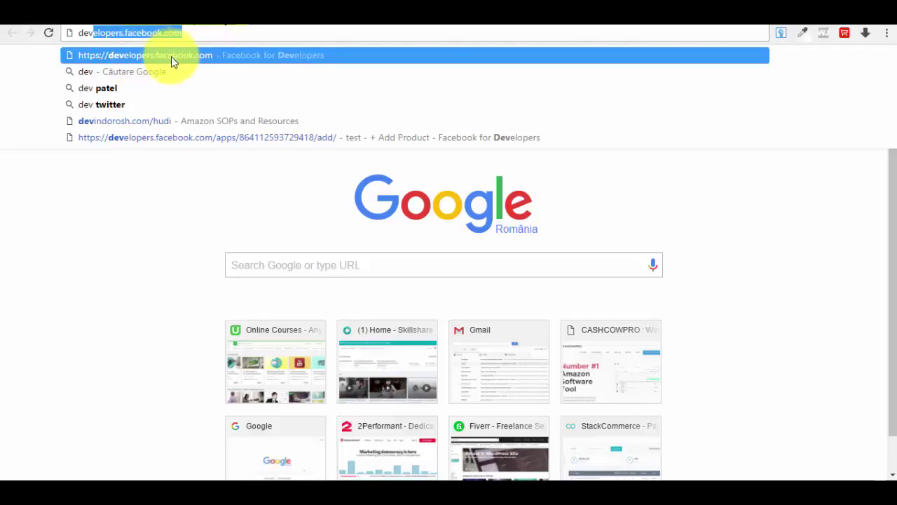
left_click(218, 56)
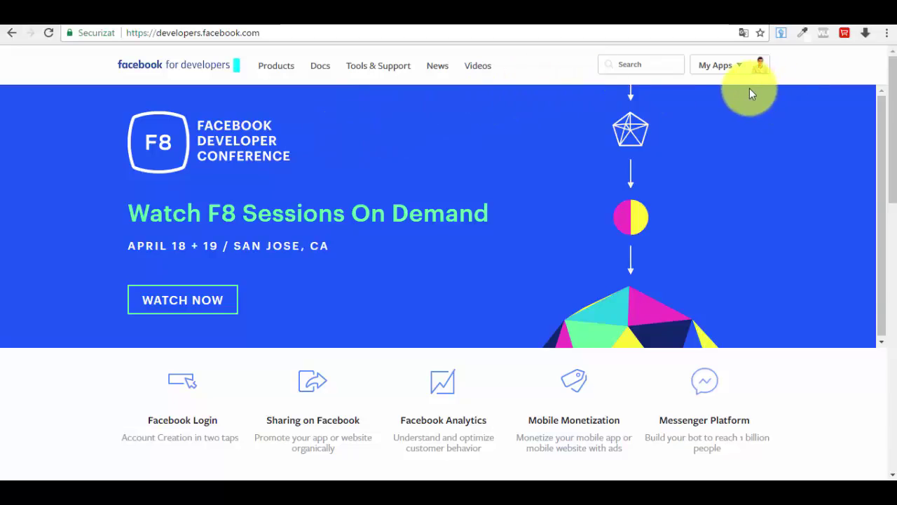
left_click(722, 70)
left_click(705, 62)
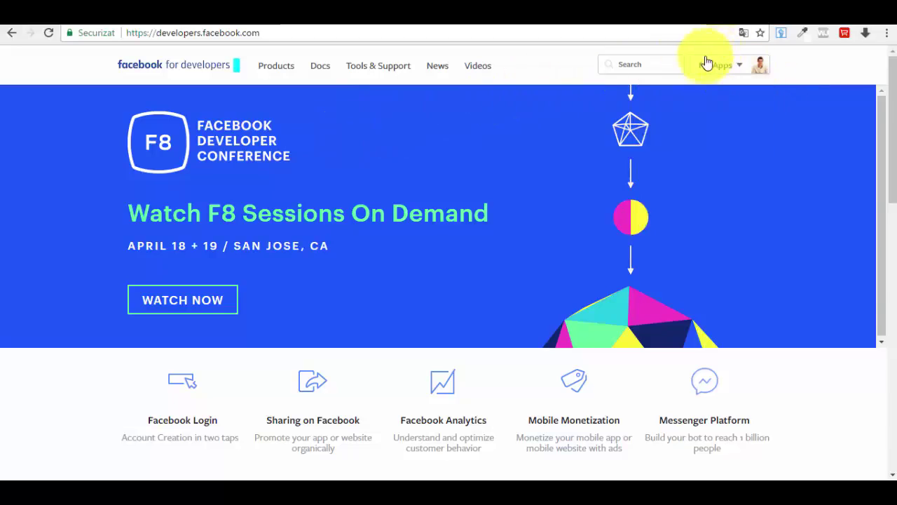
left_click(724, 70)
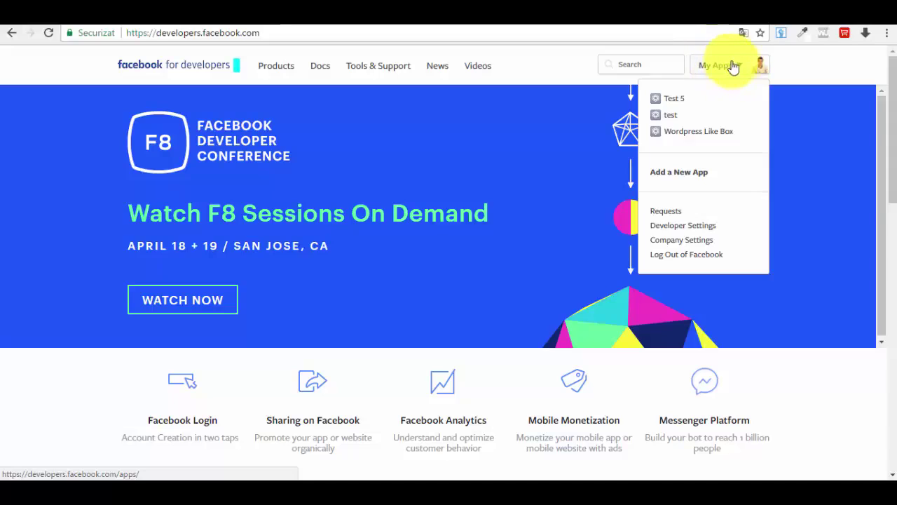
left_click(685, 179)
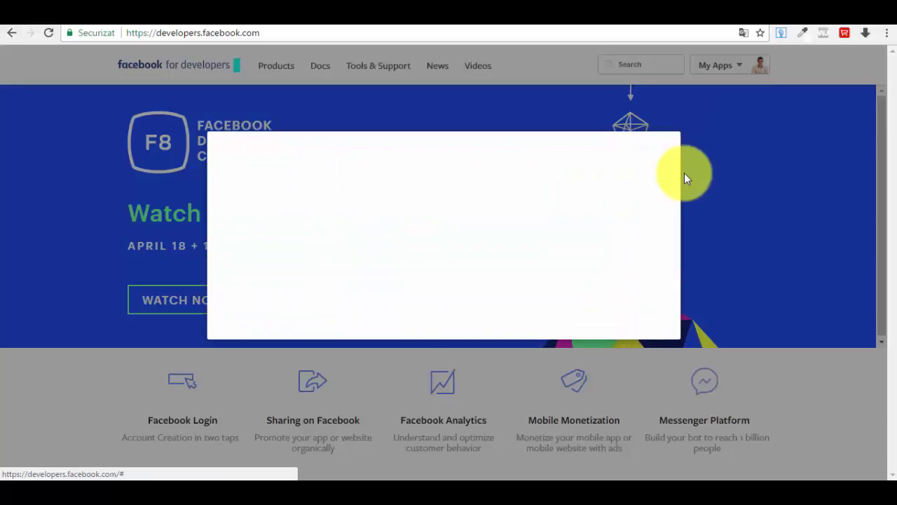
Create the app 'Test 6', answering the captcha security check.
left_click(273, 218)
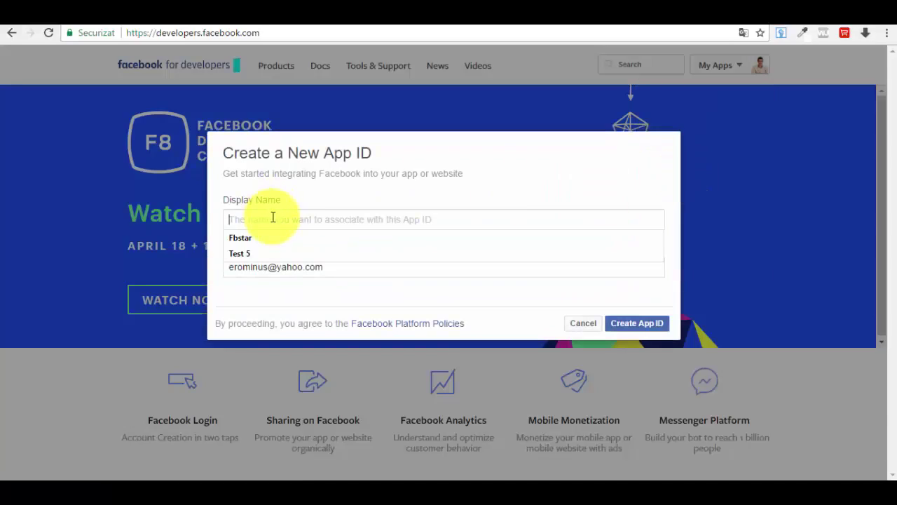
type("Test 6")
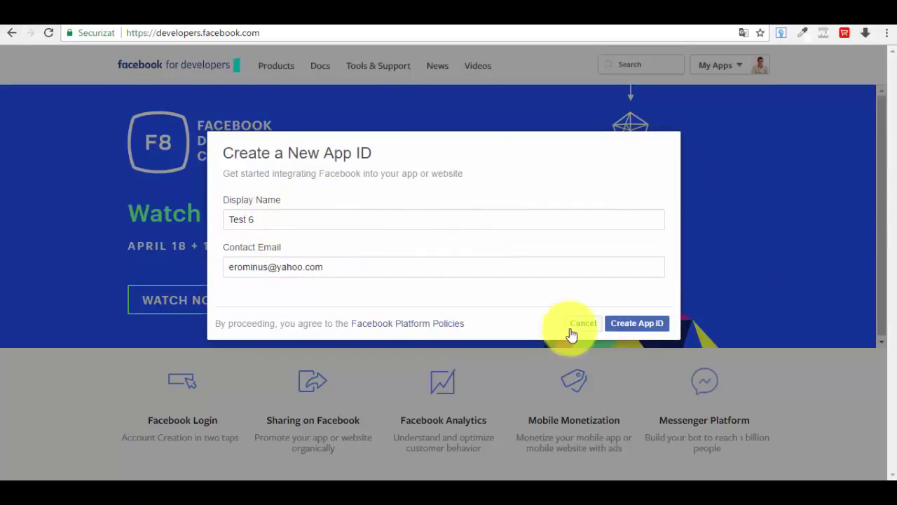
left_click(643, 327)
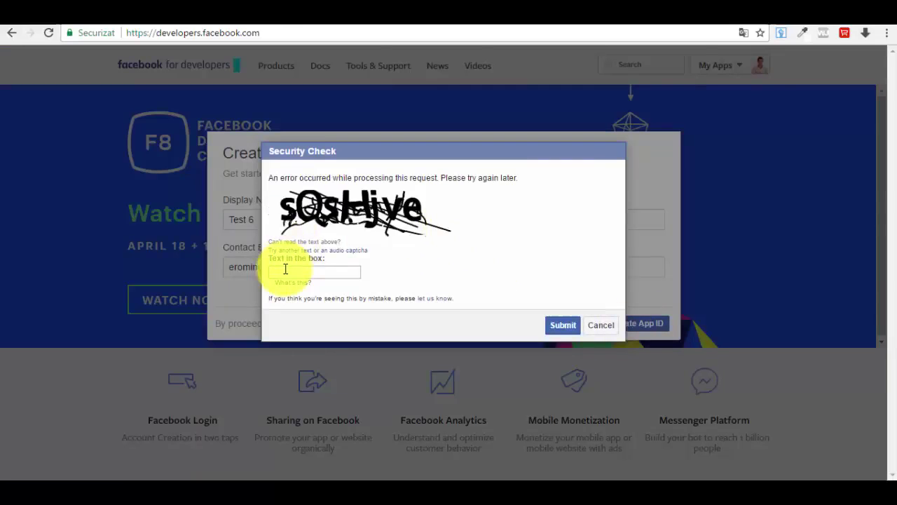
left_click(287, 269)
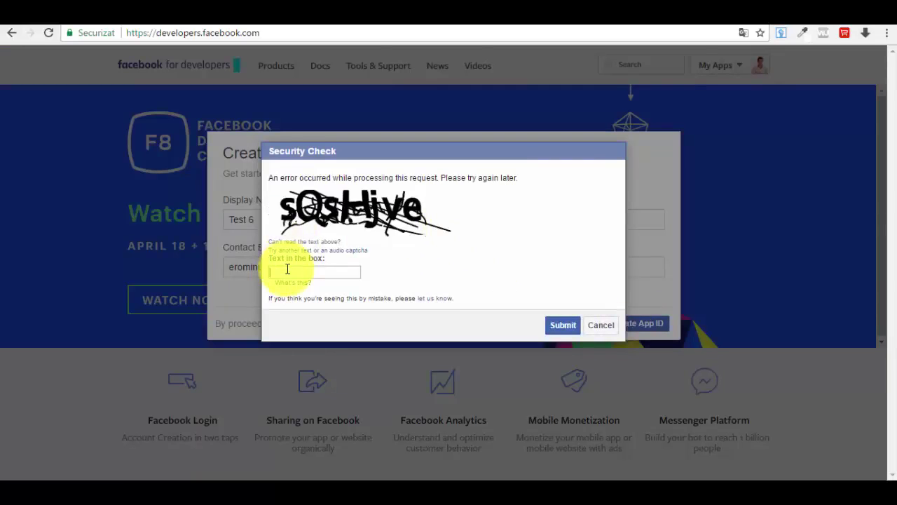
type("sOSt")
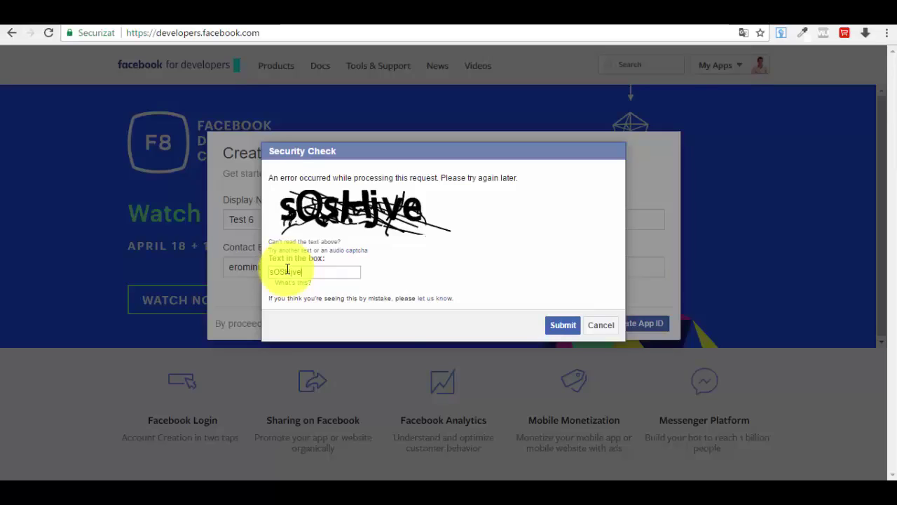
left_click(564, 325)
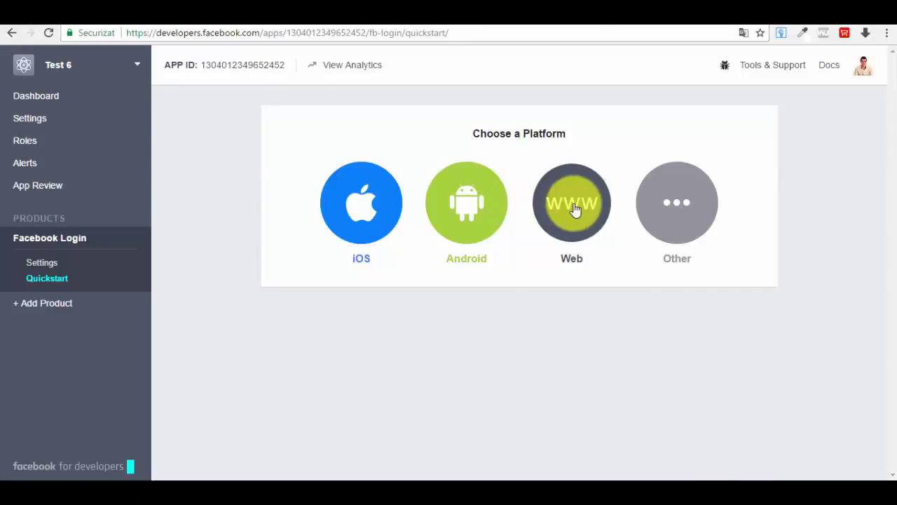
Choose the Web platform and find Facebook Login's Valid OAuth redirect URIs setting, then return to WordPress.
left_click(573, 208)
scroll(411, 260, "down", 2)
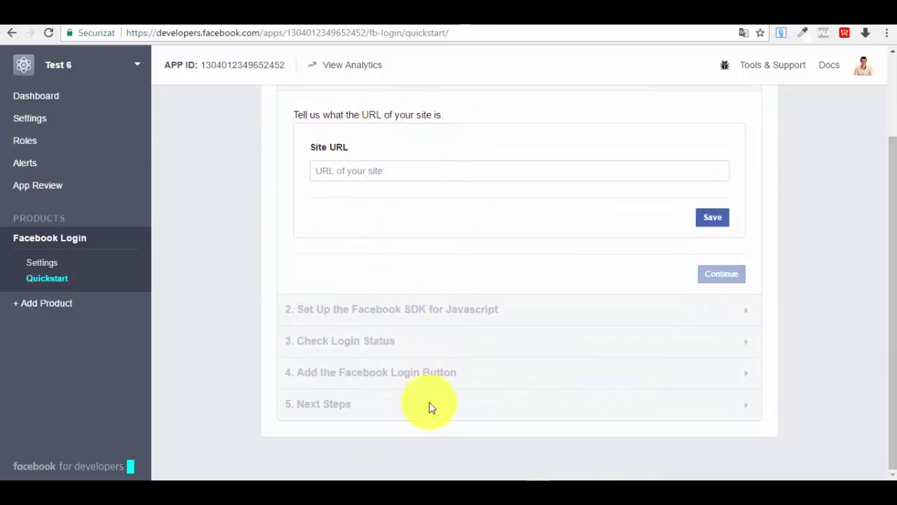
scroll(384, 174, "up", 1)
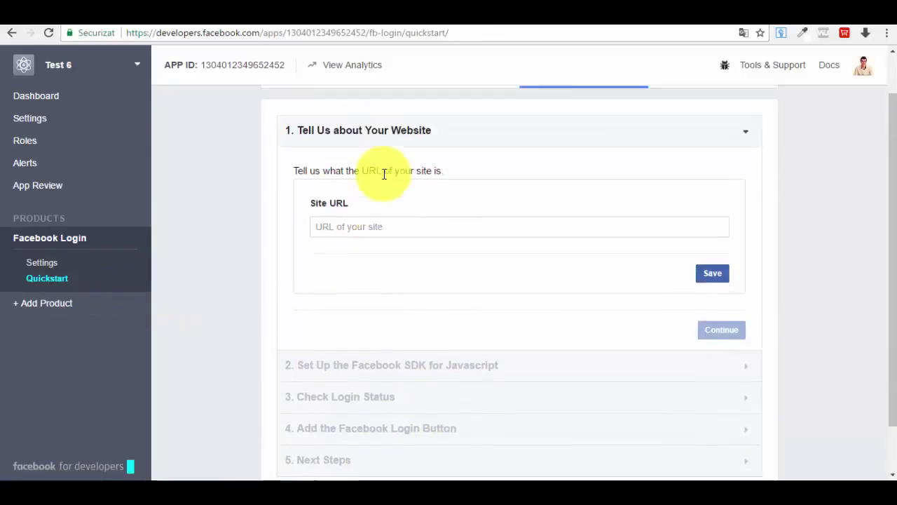
scroll(384, 174, "up", 1)
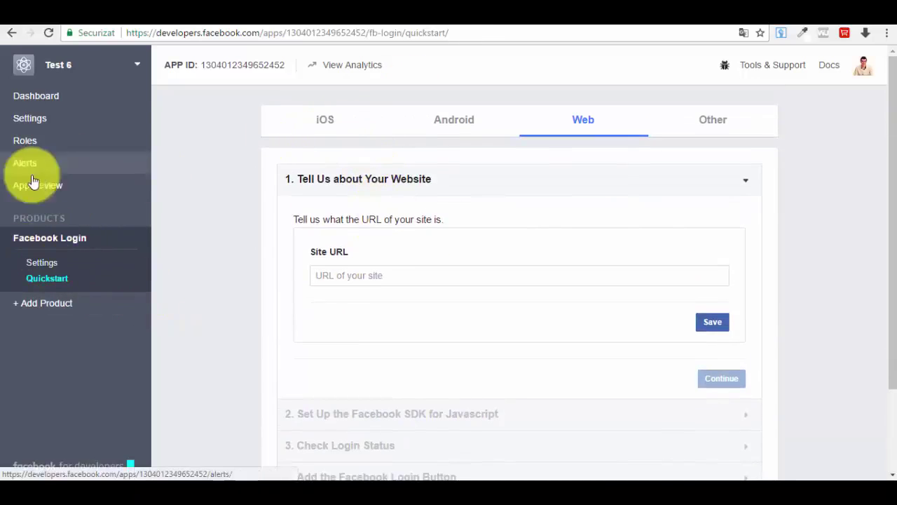
left_click(42, 263)
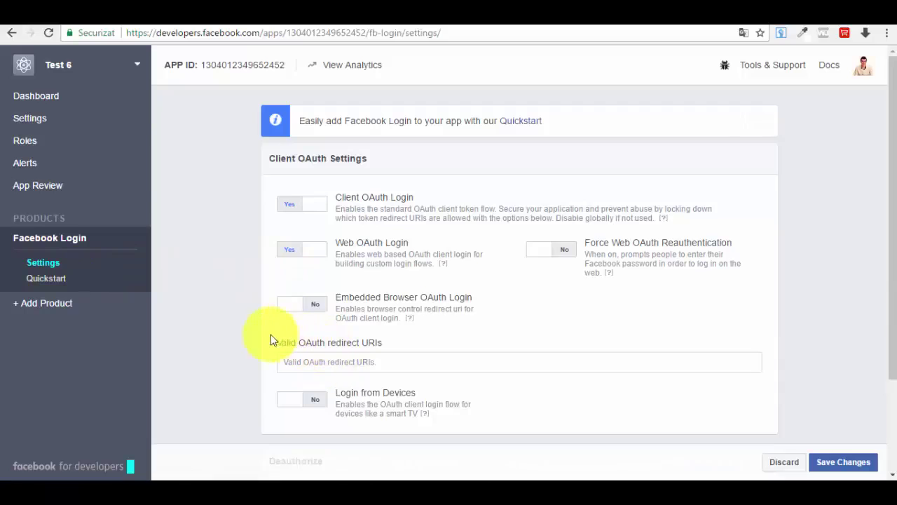
left_click_drag(278, 342, 382, 343)
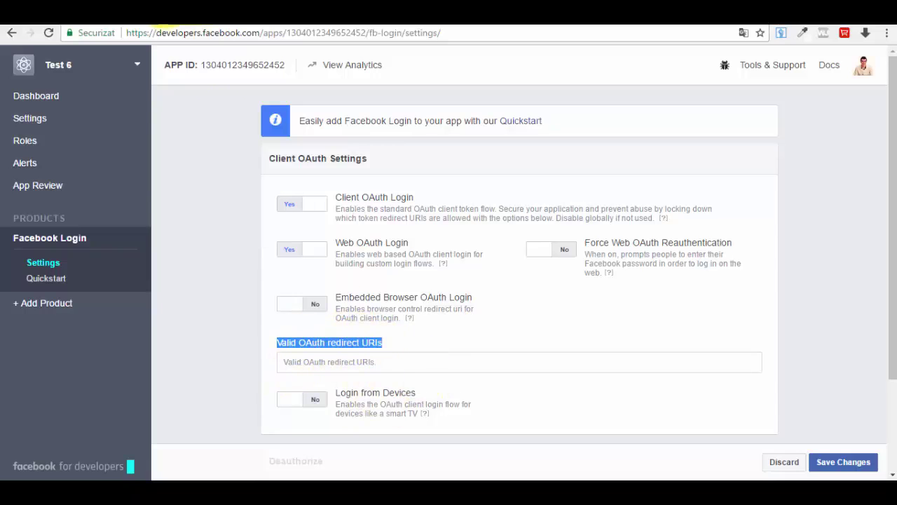
left_click(90, 23)
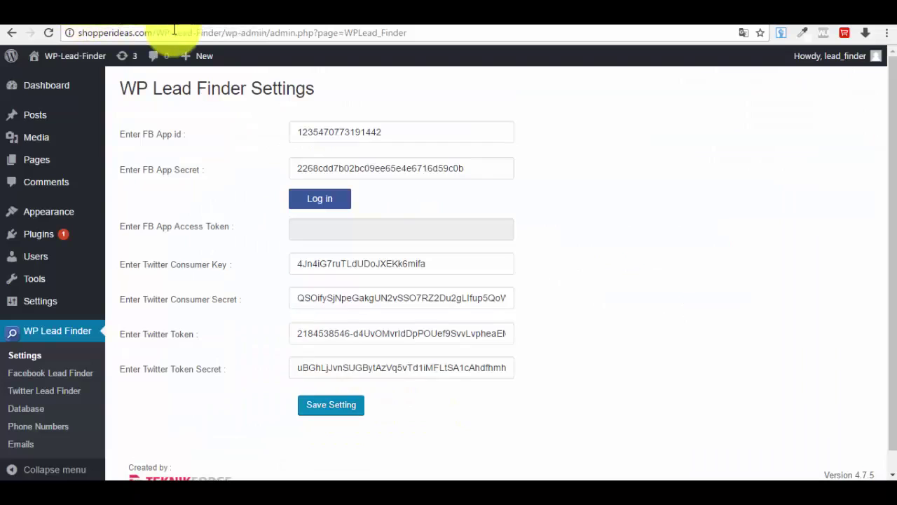
Copy the shopperideas.com/WP-Lead-Finder/ address and return to the Facebook redirect URI field.
left_click(173, 30)
right_click(174, 30)
left_click(206, 78)
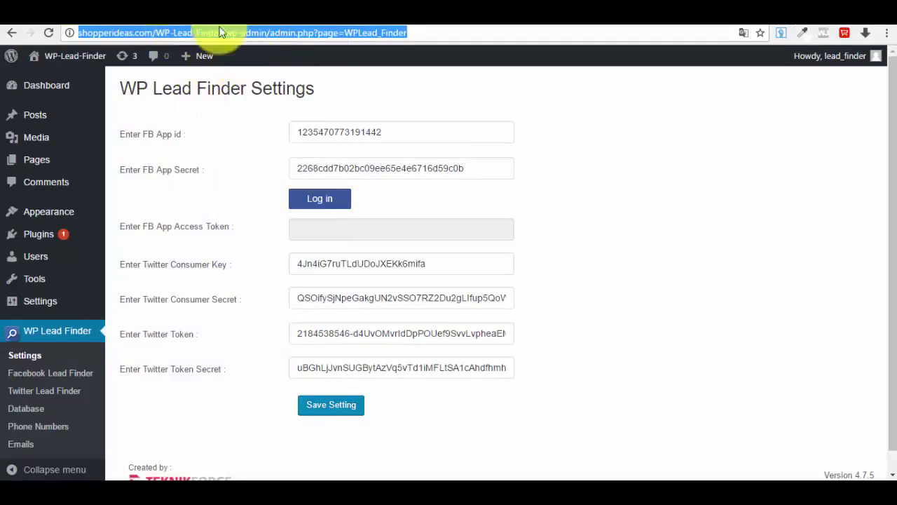
left_click(218, 31)
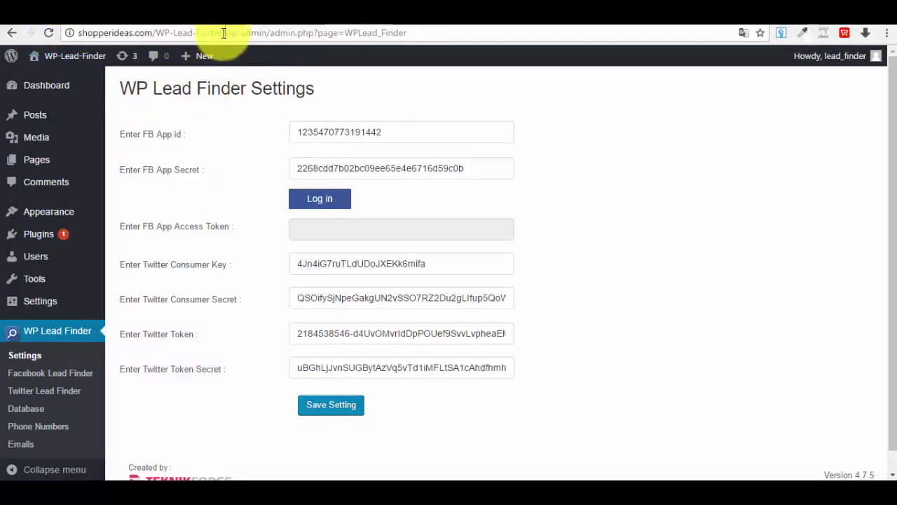
left_click_drag(224, 33, 166, 54)
right_click(178, 37)
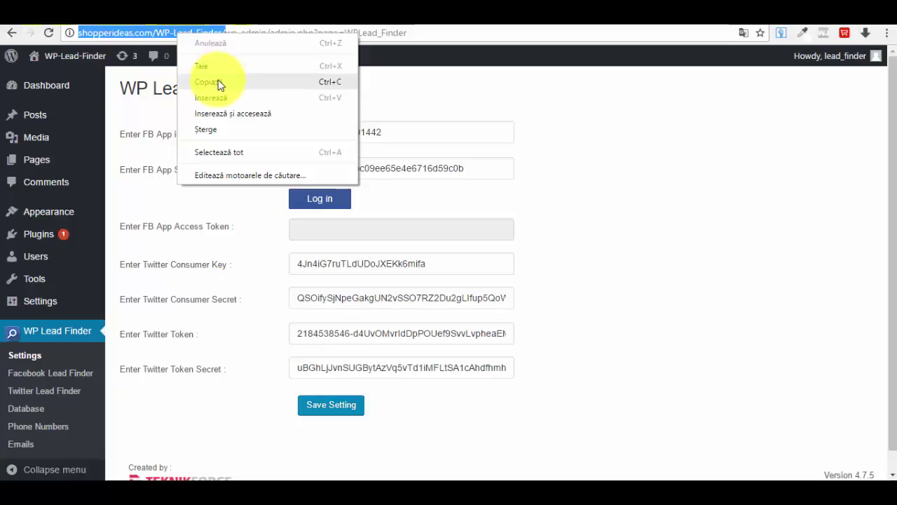
left_click(217, 83)
key("alt+Tab")
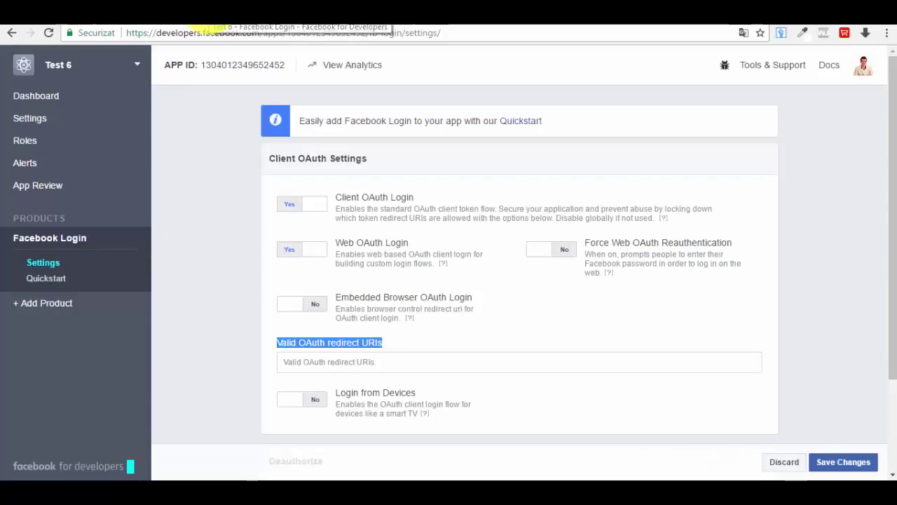
left_click(363, 362)
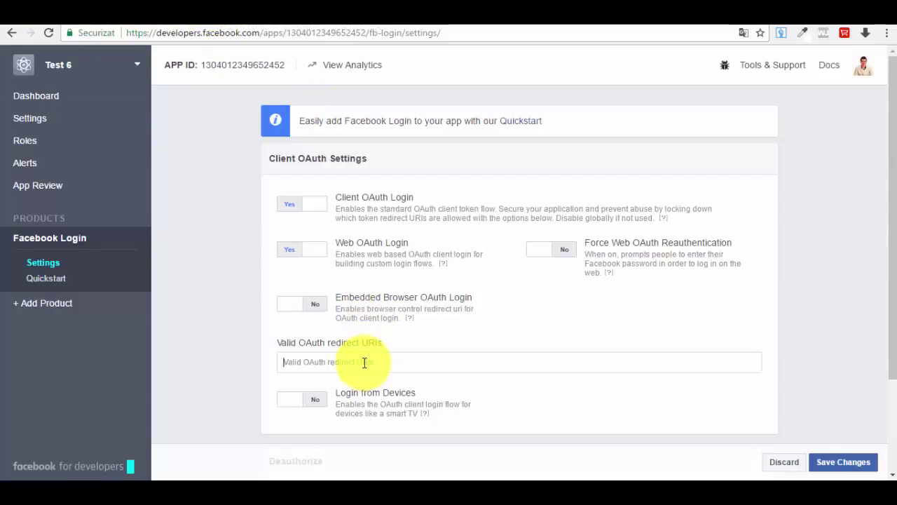
key("ctrl+v")
key("Return")
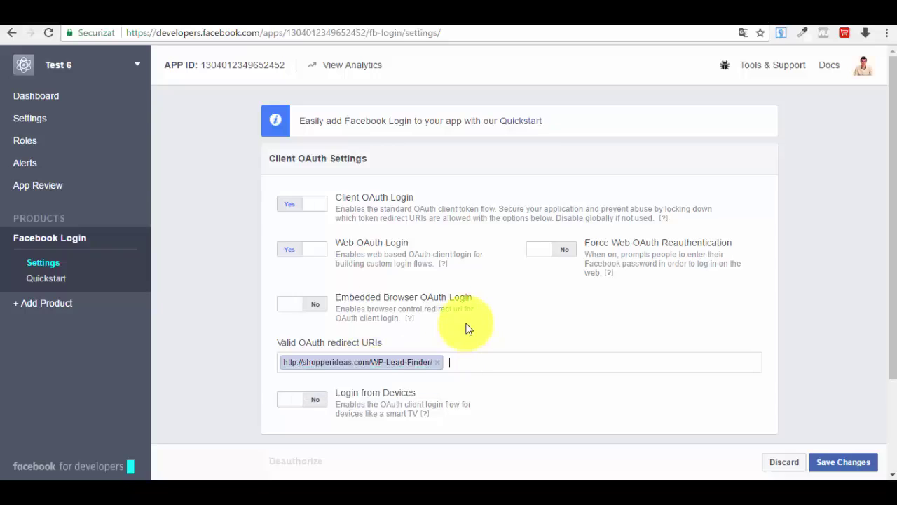
left_click(842, 462)
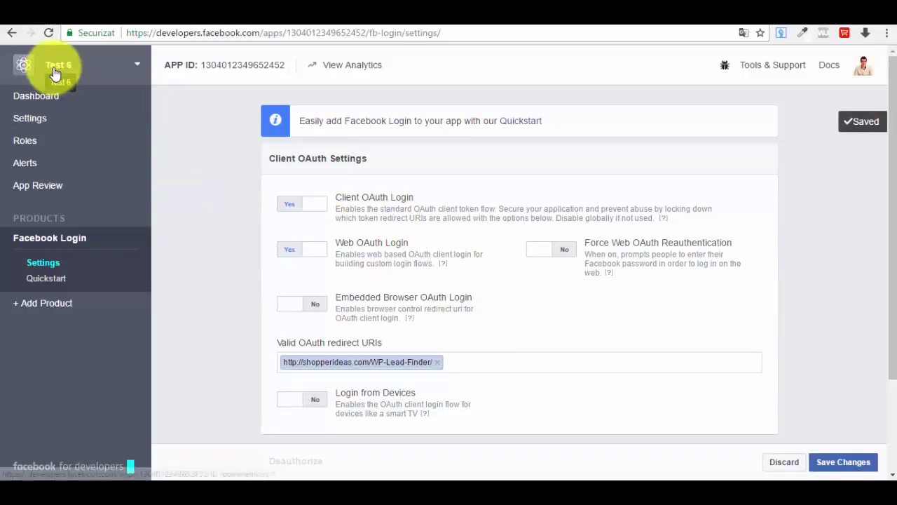
Reveal Test 6's App Secret in Basic settings by re-entering the account password.
left_click(44, 117)
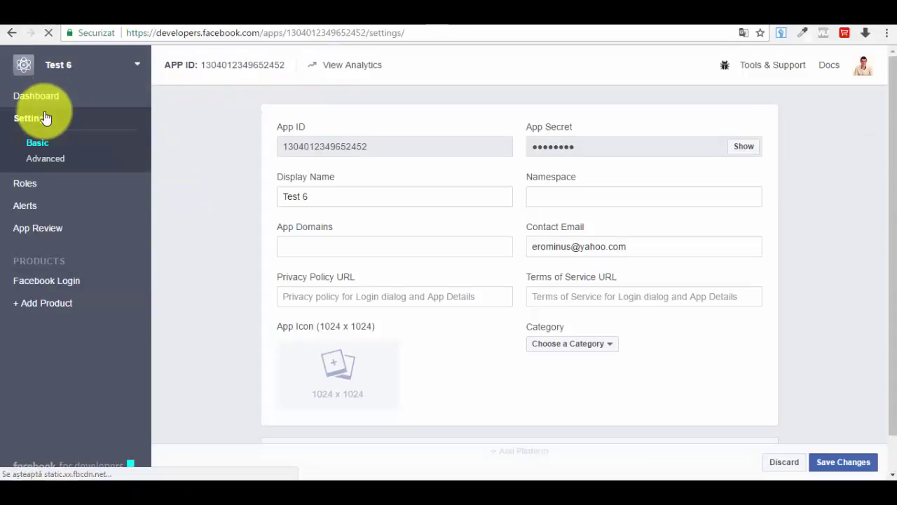
left_click(745, 147)
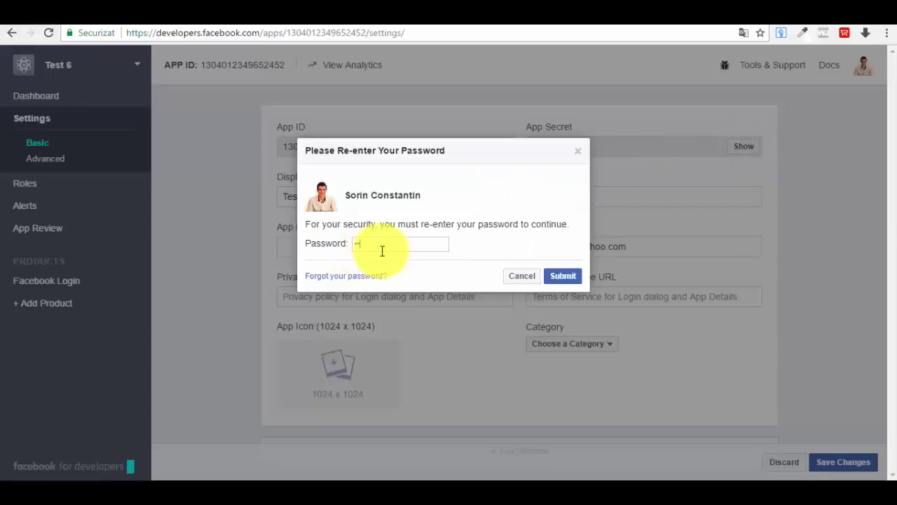
type("••")
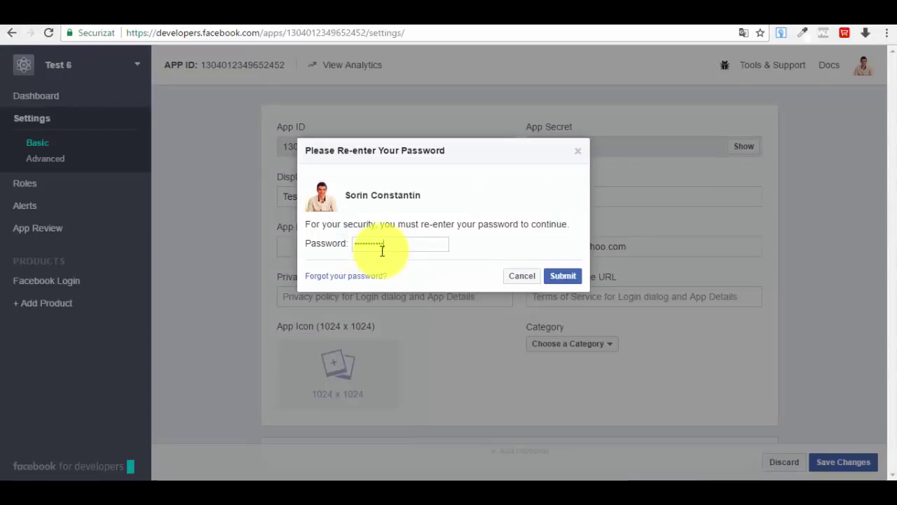
left_click(564, 277)
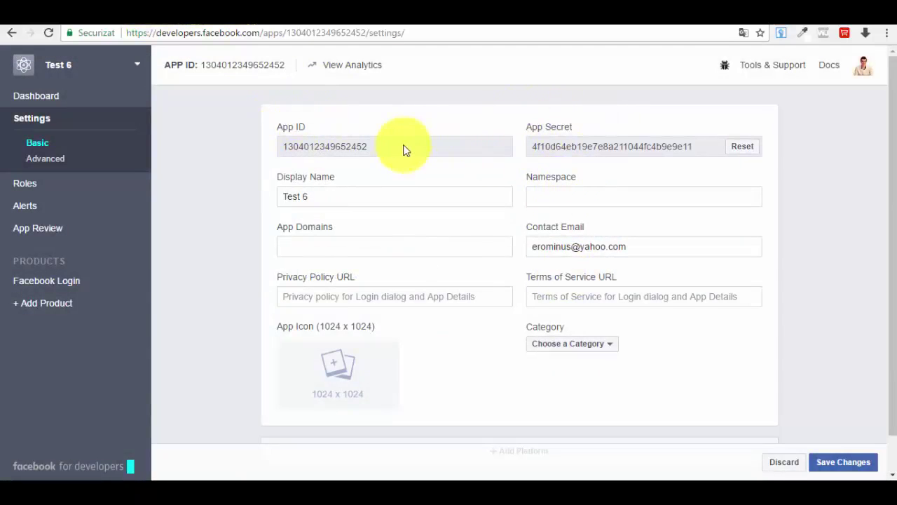
left_click_drag(402, 150, 201, 140)
left_click(304, 146)
triple_click(303, 146)
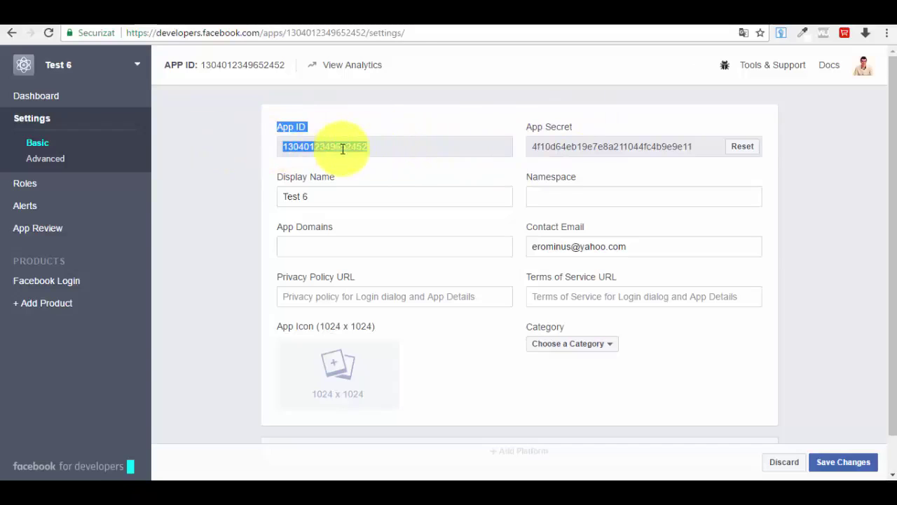
left_click_drag(366, 146, 281, 154)
right_click(303, 155)
left_click(336, 162)
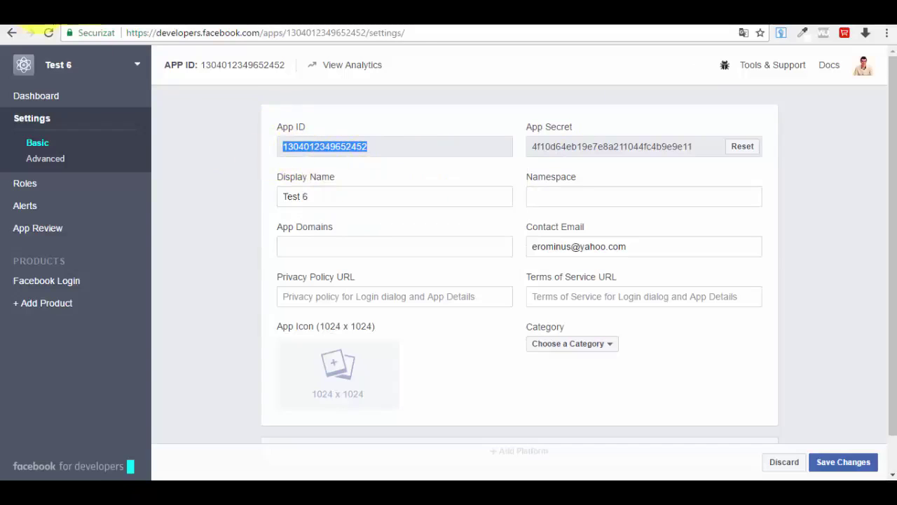
key("ctrl+Tab")
left_click(309, 133)
double_click(309, 133)
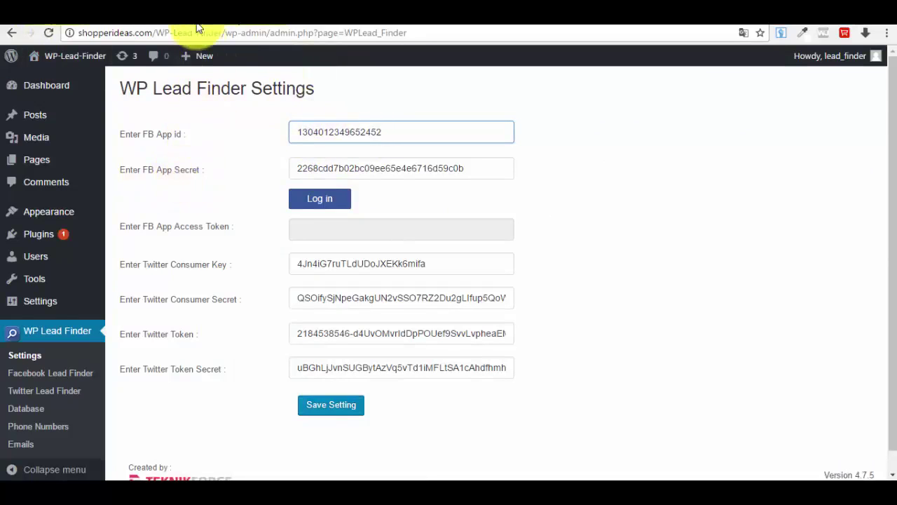
Replace the FB App Secret with the copied Facebook app secret and start the Facebook login.
key("ctrl+Tab")
left_click(601, 146)
left_click_drag(707, 148, 540, 146)
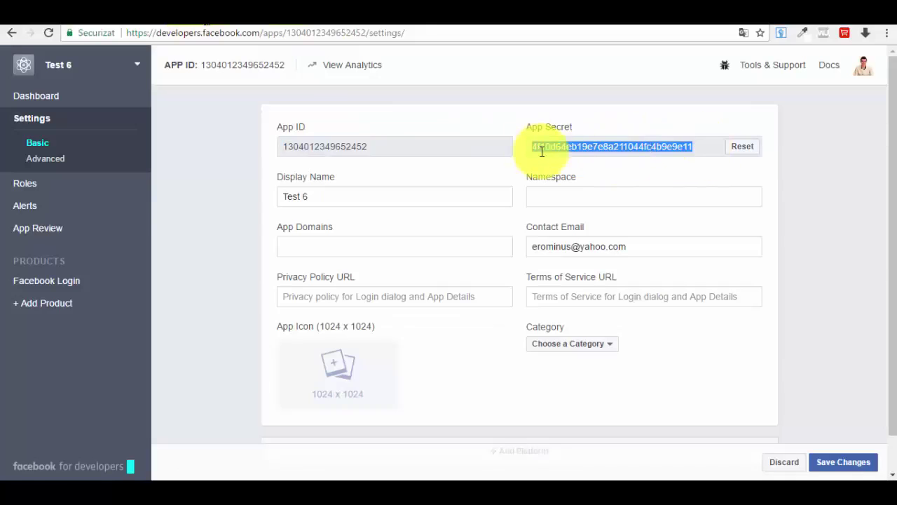
right_click(561, 151)
left_click(589, 163)
left_click(133, 18)
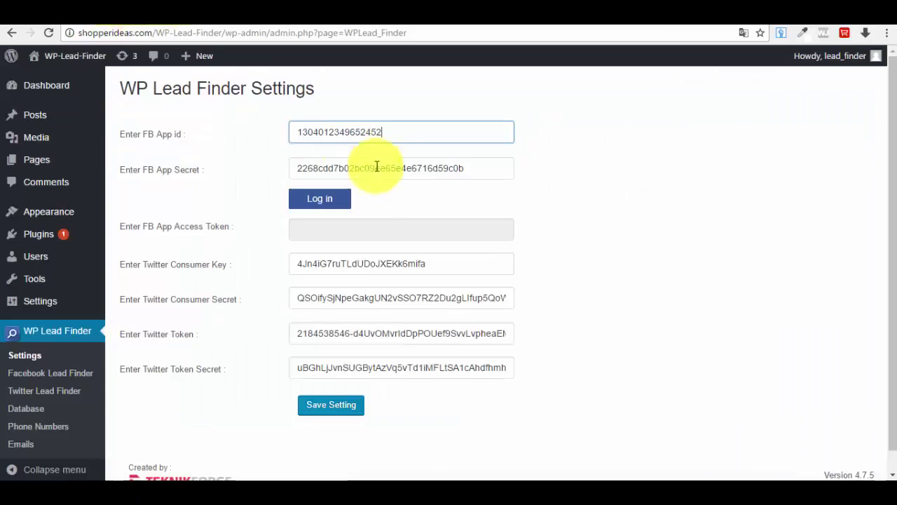
left_click_drag(456, 166, 202, 148)
key("ctrl+v")
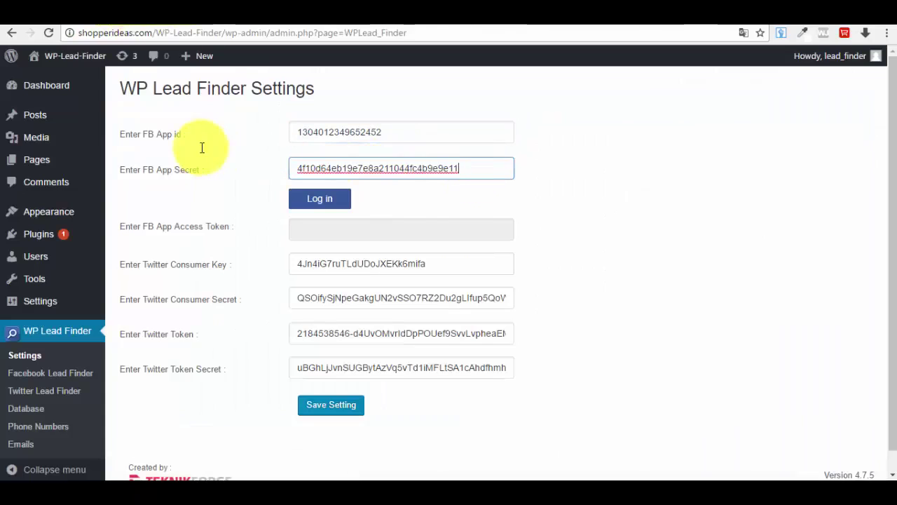
left_click(322, 201)
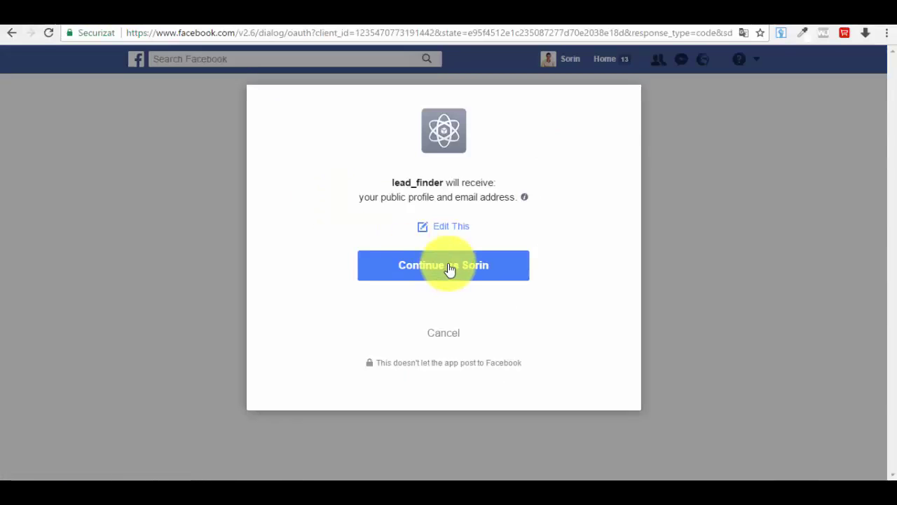
Continue in the Facebook authorization dialog so WP Lead Finder receives the access token.
left_click(450, 268)
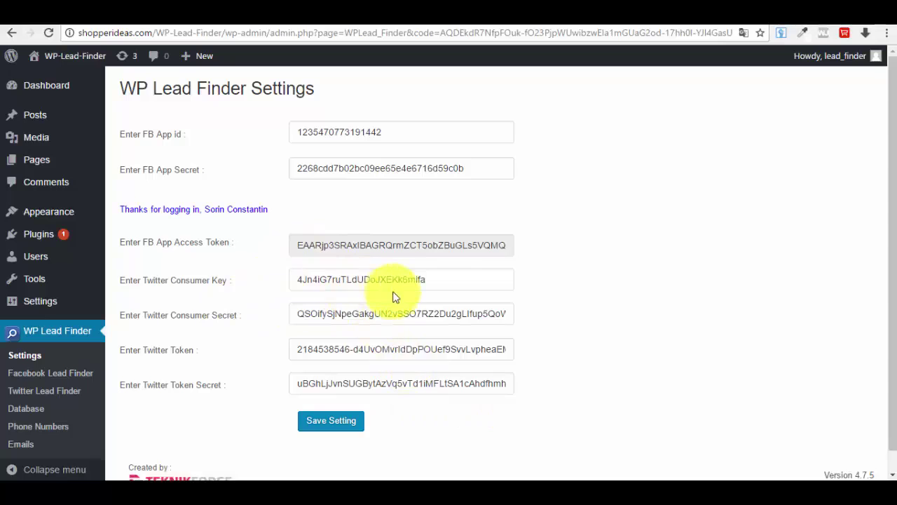
Load twitter.com in the current browser tab.
key("ctrl+Tab")
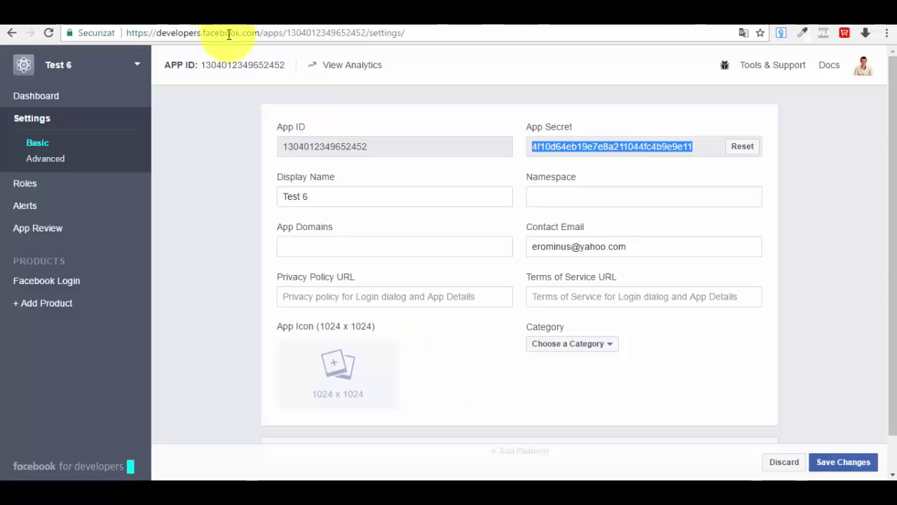
left_click(228, 37)
type("twi")
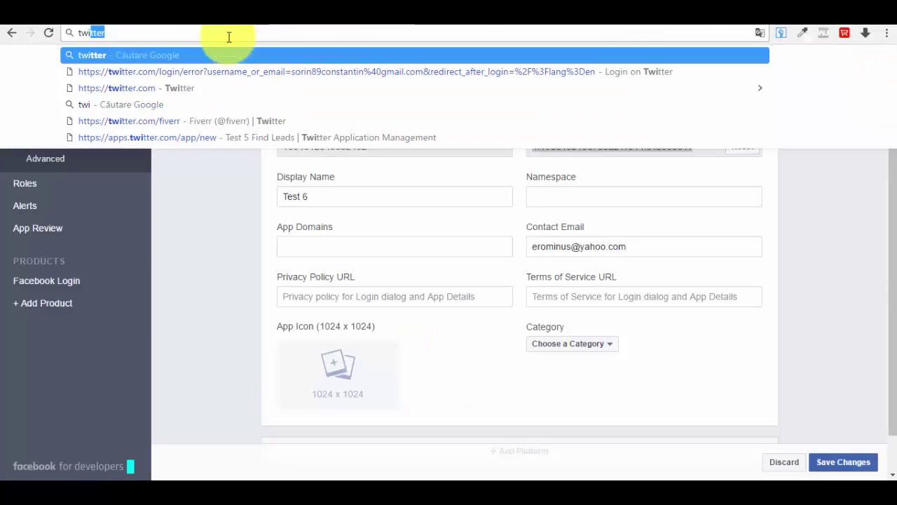
key("Down")
key("Down")
key("Return")
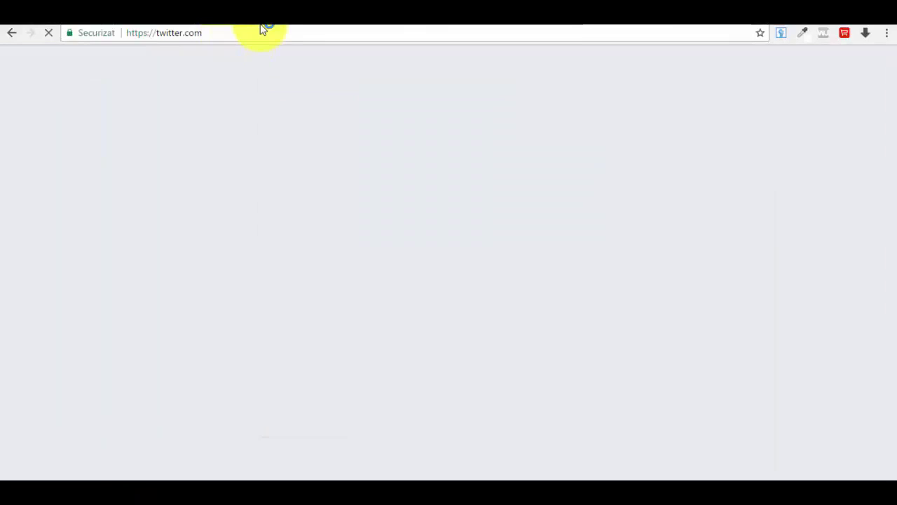
In a new tab, open dev.twitter.com and go to My apps.
key("ctrl+t")
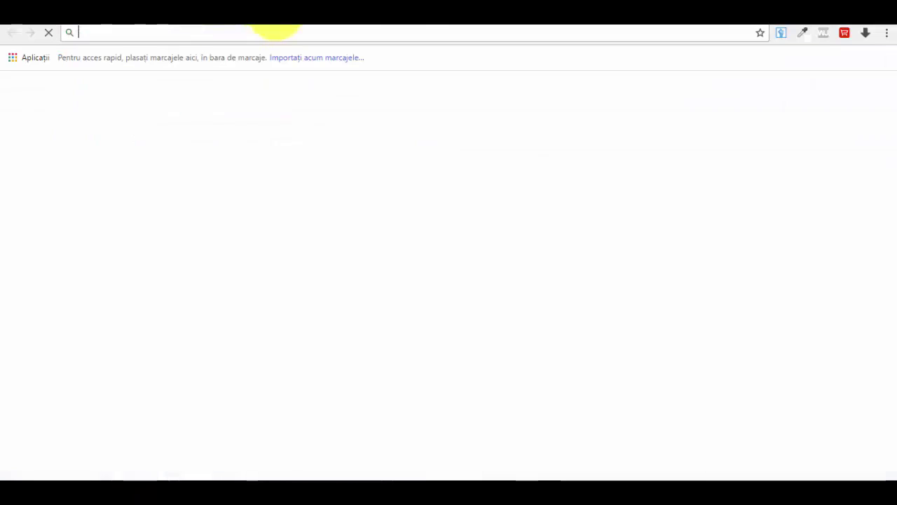
type("dev")
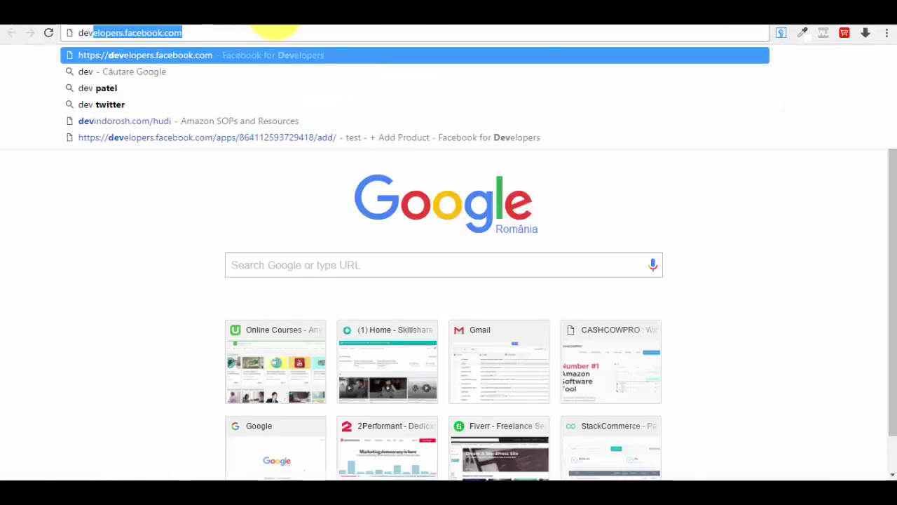
type(".t")
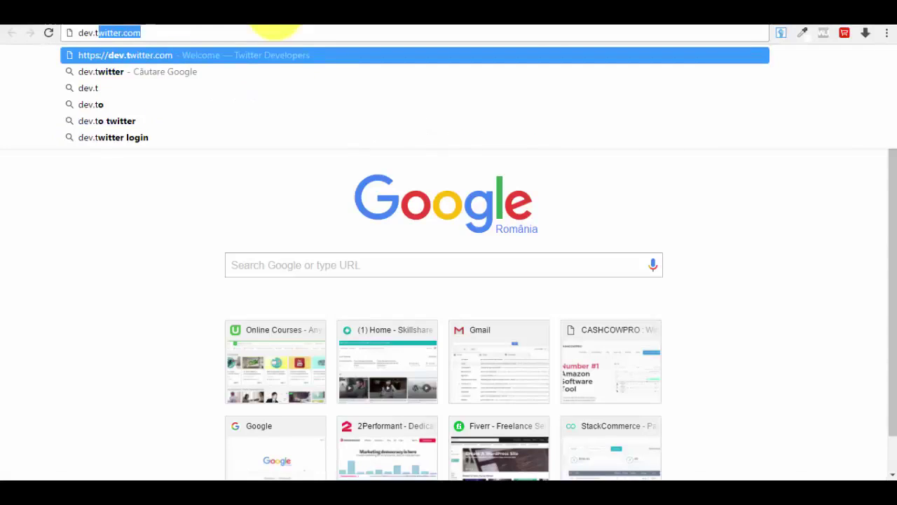
key("Return")
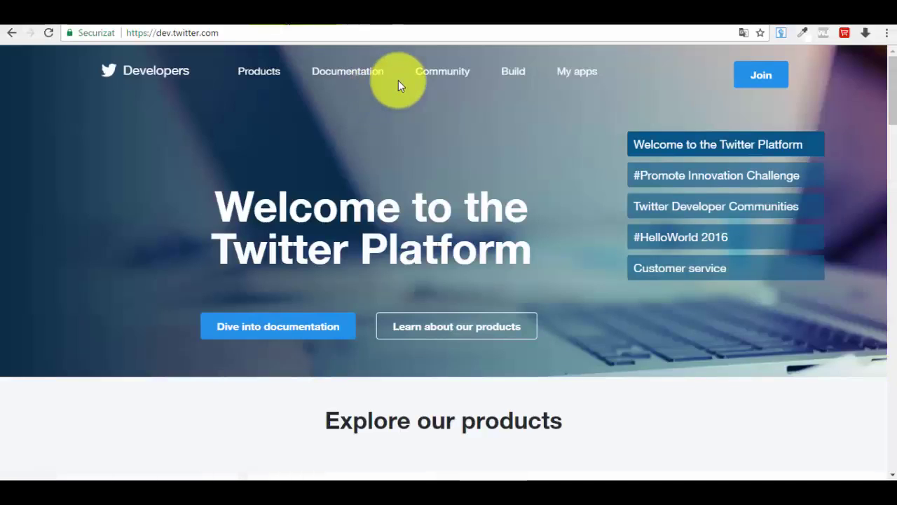
left_click(575, 77)
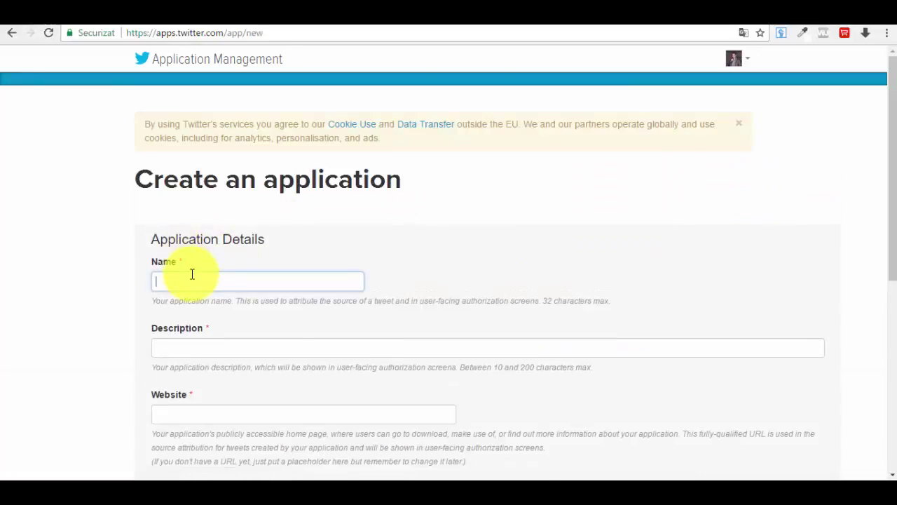
Enter the app name 'Test 6 Lead Finder' and the description 'Finds Leads'.
type("Test 6 Lead Finder")
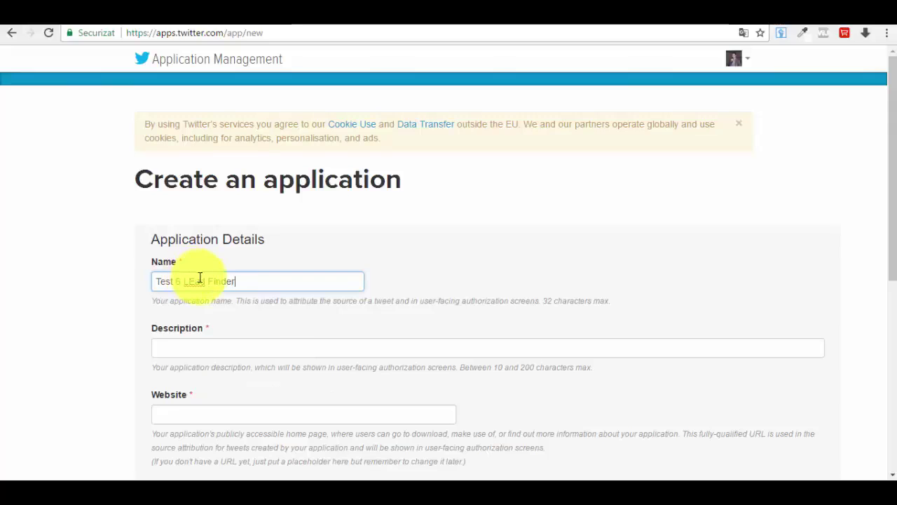
left_click(202, 349)
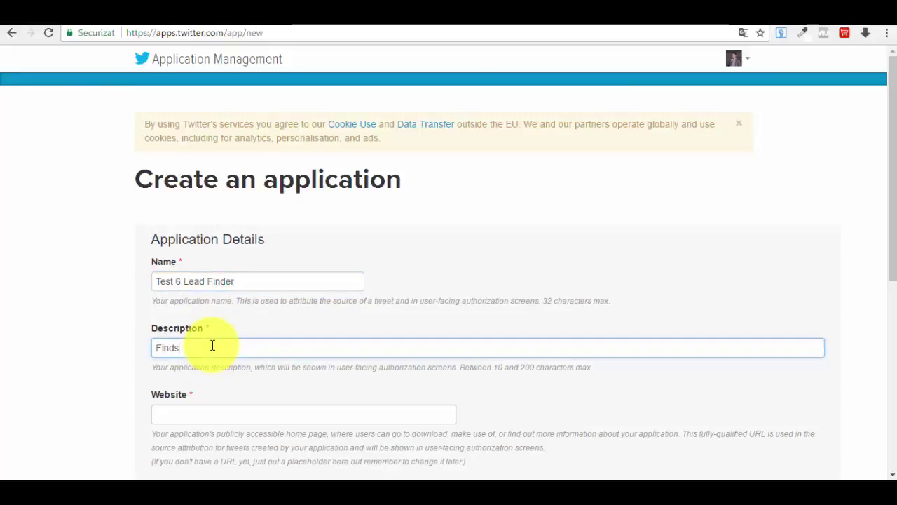
type("Finds Leads")
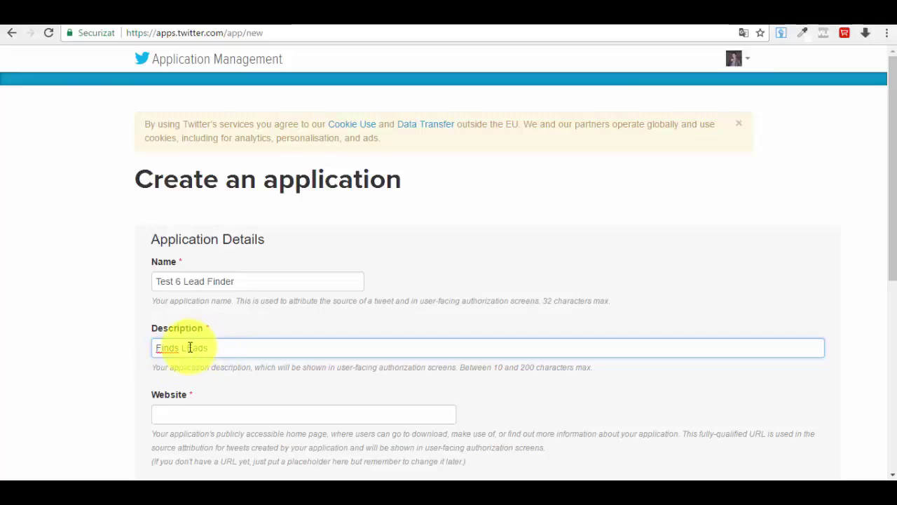
Paste the WP Lead Finder site URL as the app's Website.
left_click(206, 415)
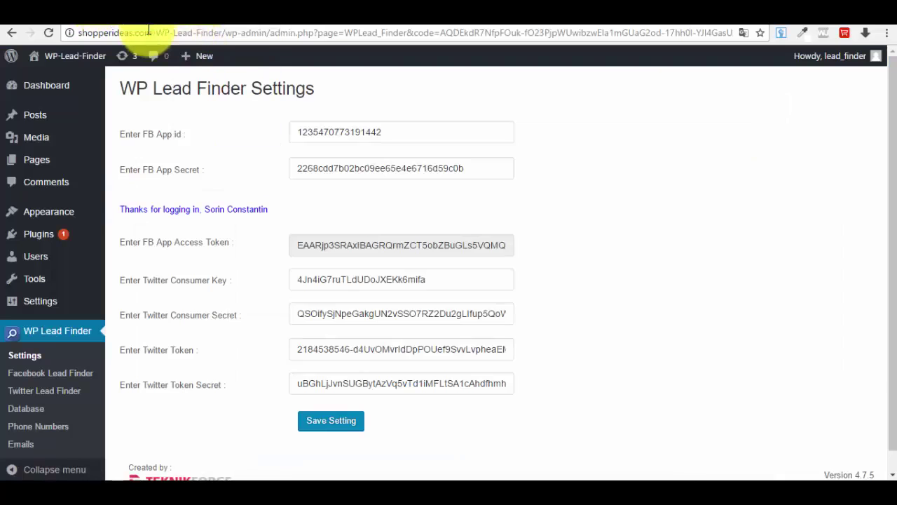
left_click_drag(225, 33, 49, 33)
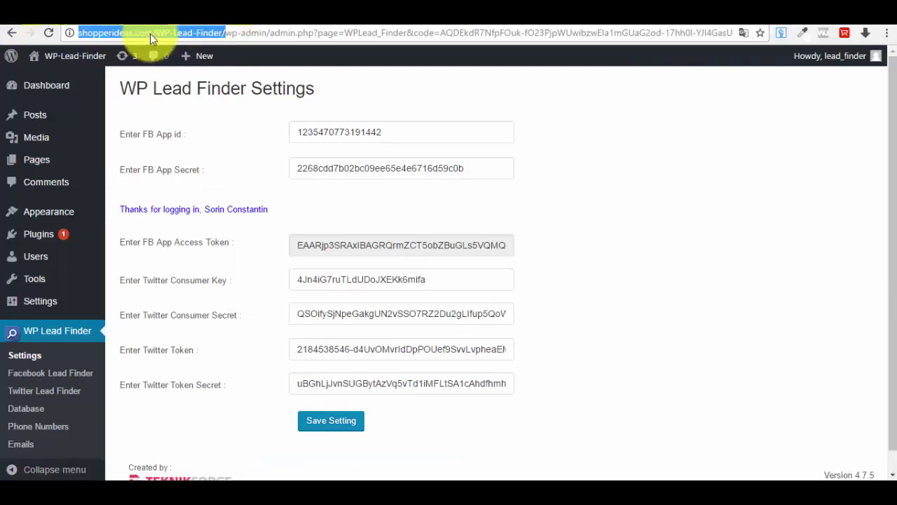
right_click(150, 33)
left_click(217, 77)
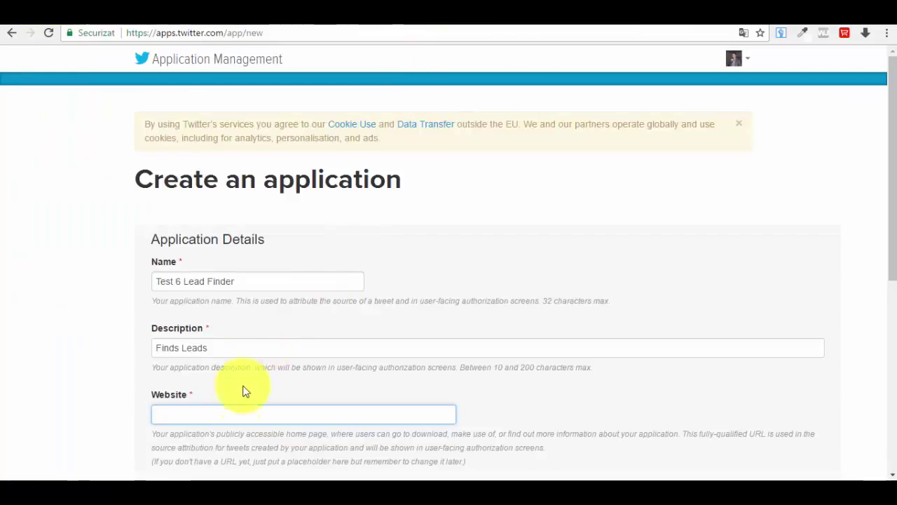
key("ctrl+v")
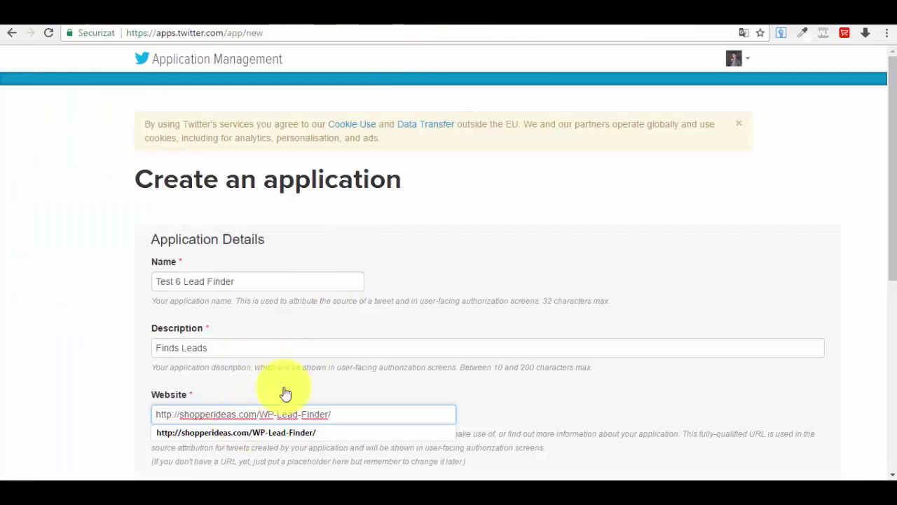
scroll(298, 363, "down", 1)
scroll(298, 363, "down", 3)
left_click(59, 216)
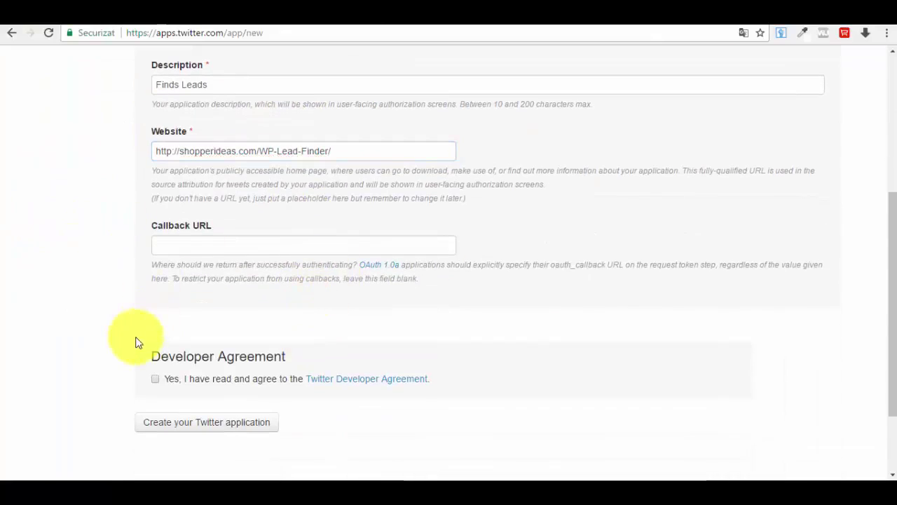
Accept the Twitter Developer Agreement and create the application.
scroll(158, 376, "down", 1)
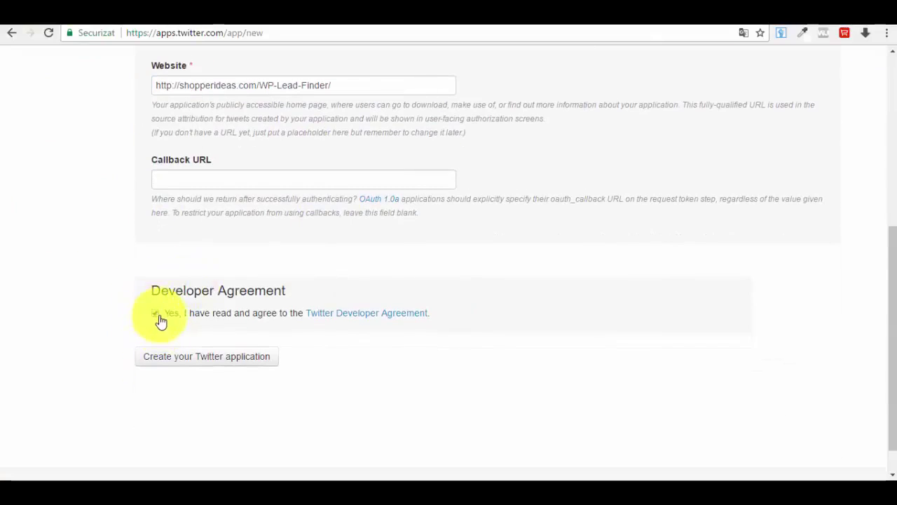
left_click(156, 314)
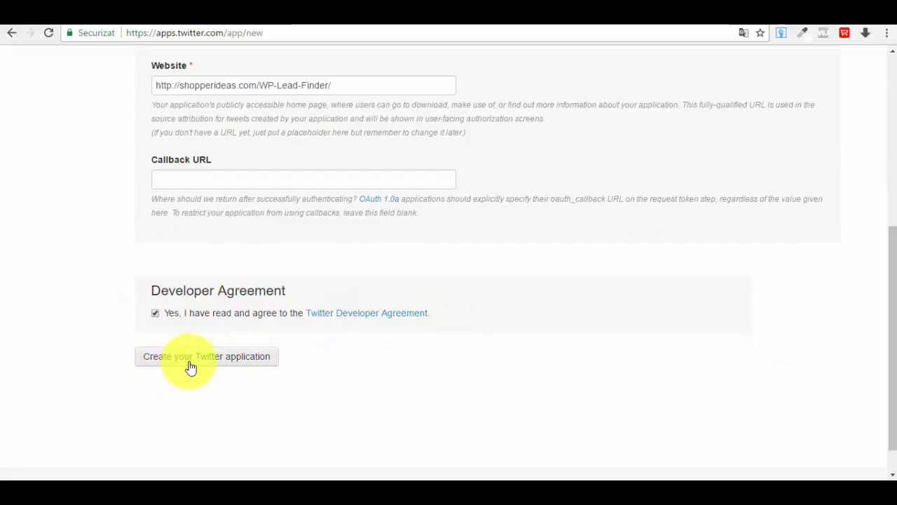
left_click(197, 368)
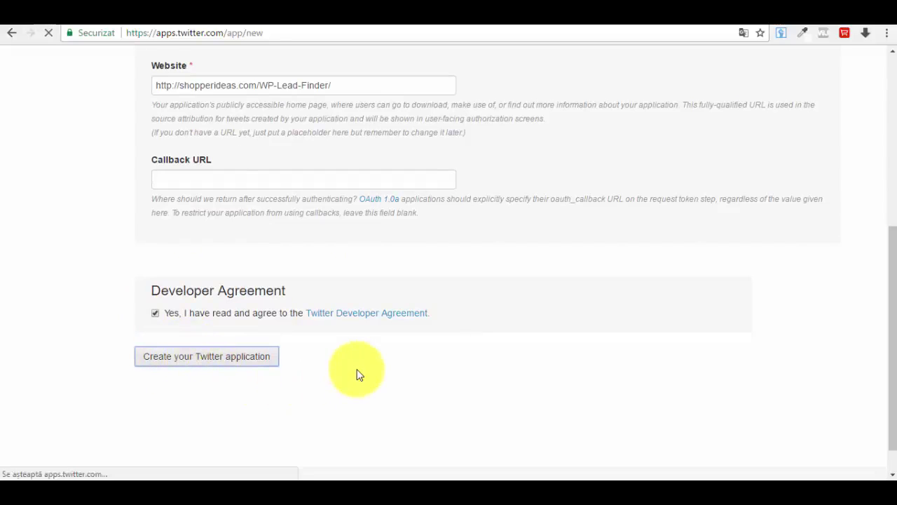
scroll(394, 343, "down", 3)
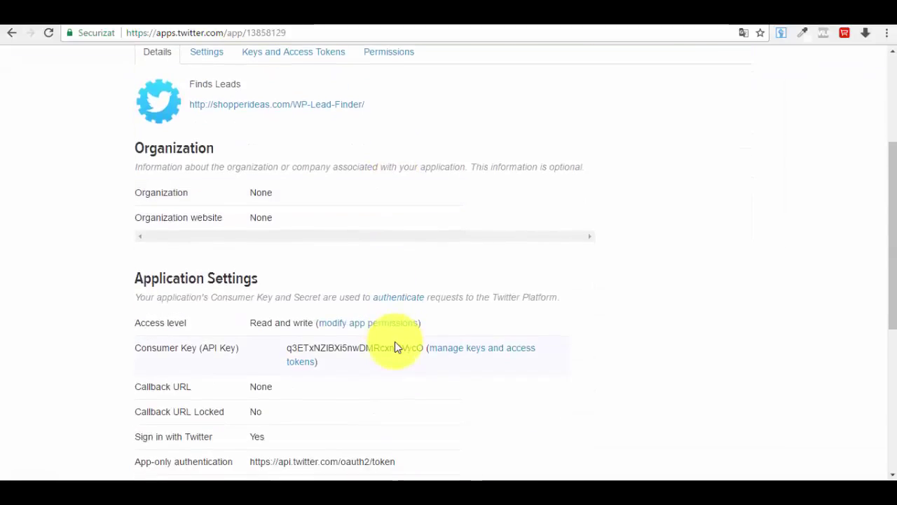
Select 'Read, Write and Access direct messages' as the Test 6 Lead Finder app's access level.
scroll(395, 344, "down", 1)
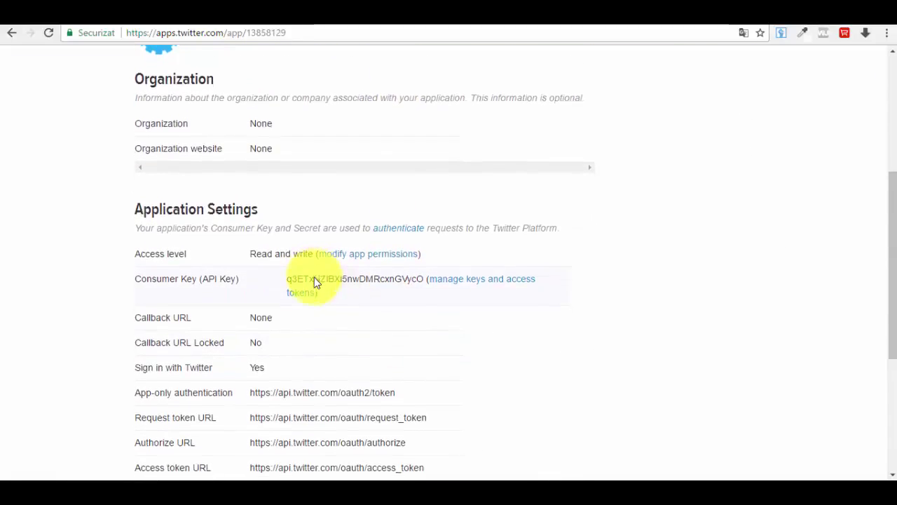
scroll(314, 281, "up", 2)
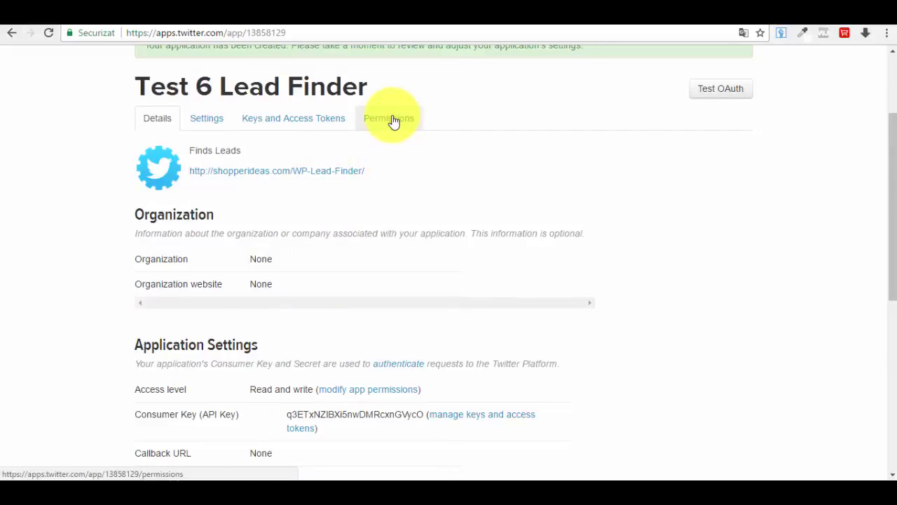
scroll(382, 188, "down", 6)
scroll(384, 169, "up", 6)
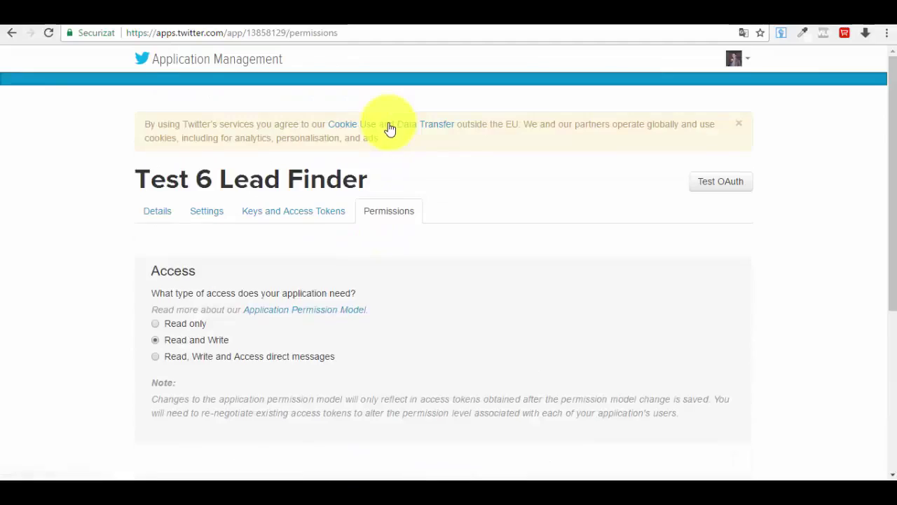
scroll(120, 250, "down", 2)
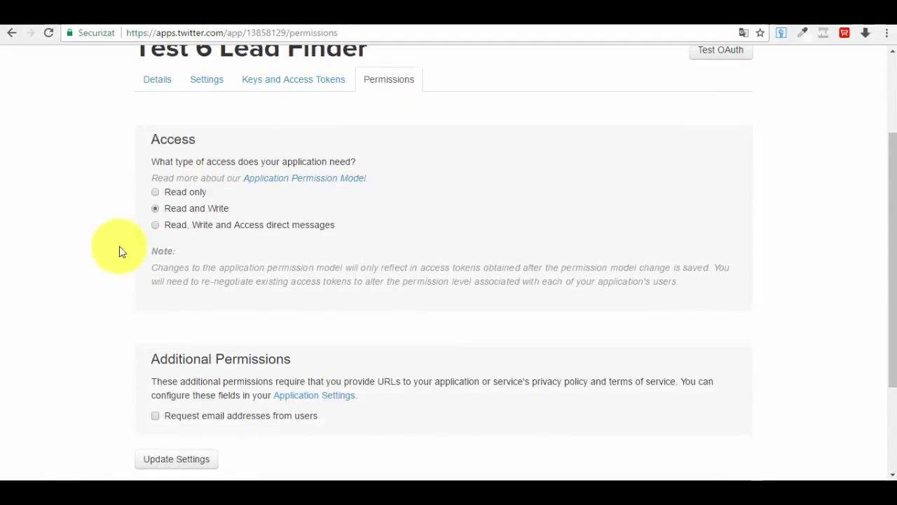
left_click(156, 225)
scroll(161, 261, "down", 2)
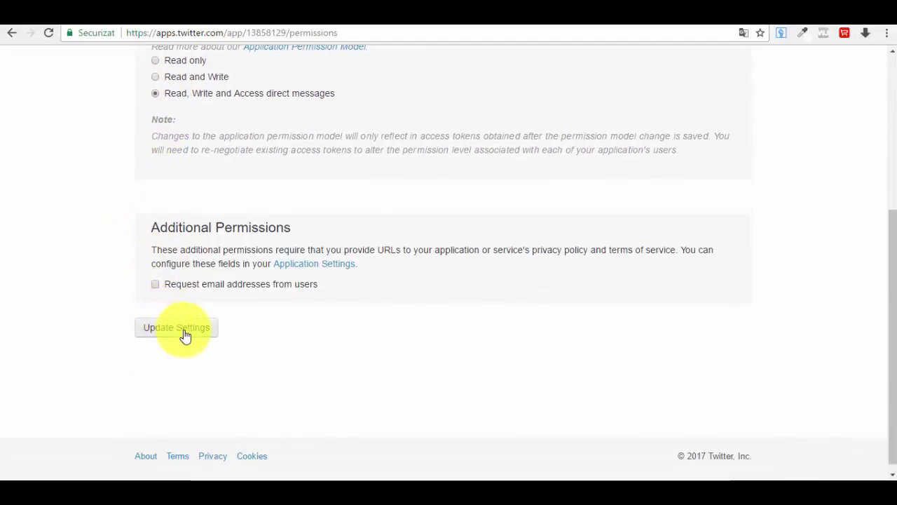